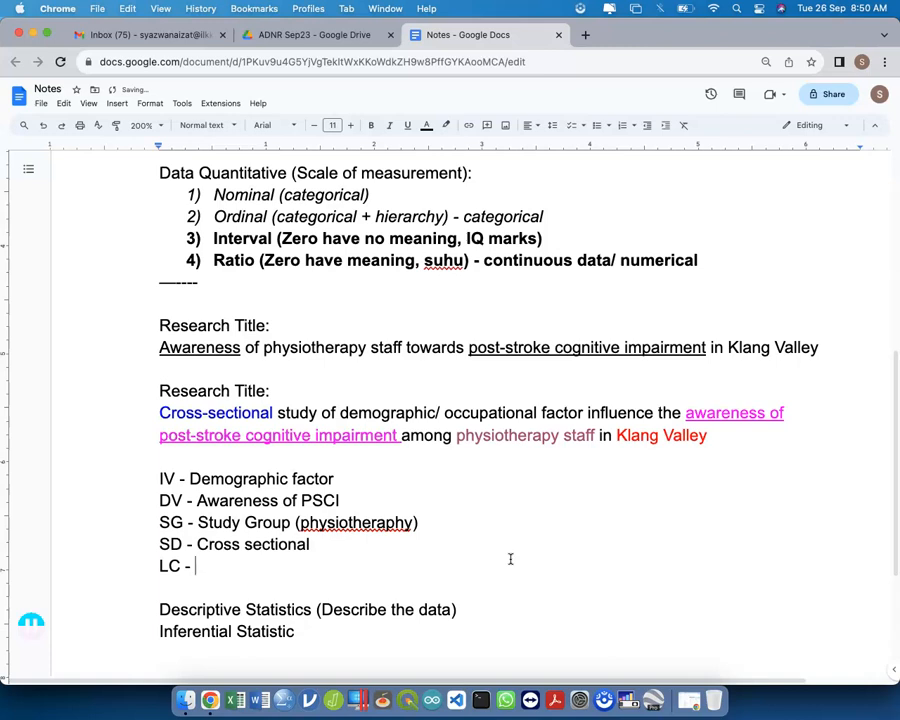
# Complete the LC line with Klang Valley and correct the spelling of "physiotherapy" in the SG line and "Valley" in the LC line.
pyautogui.write('y')
pyautogui.click(388, 523)
pyautogui.rightClick(388, 523)
pyautogui.click(418, 554)
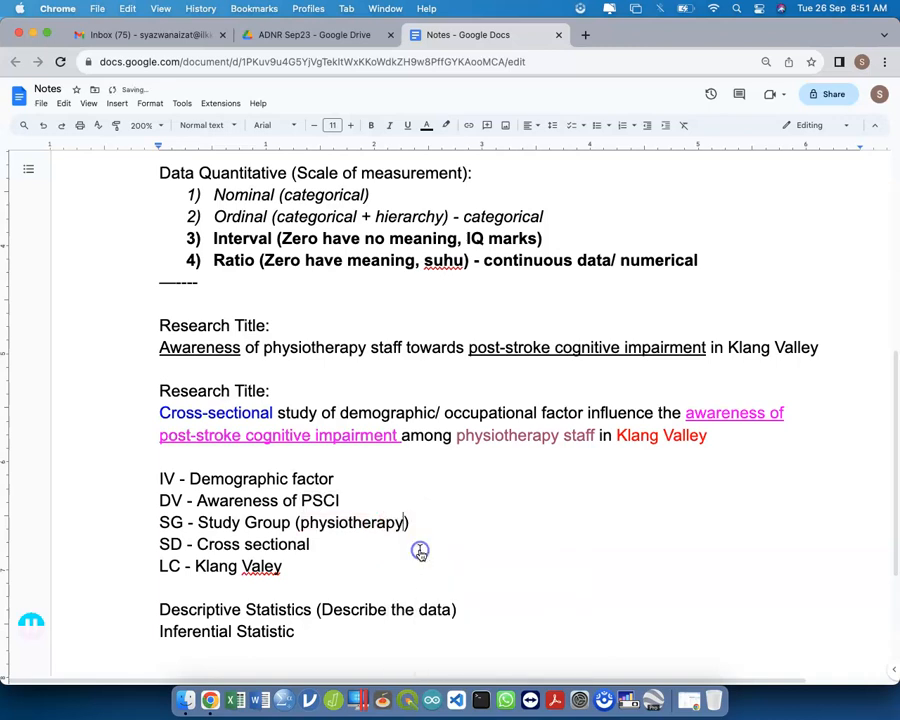
pyautogui.scroll(-2, 412, 590)
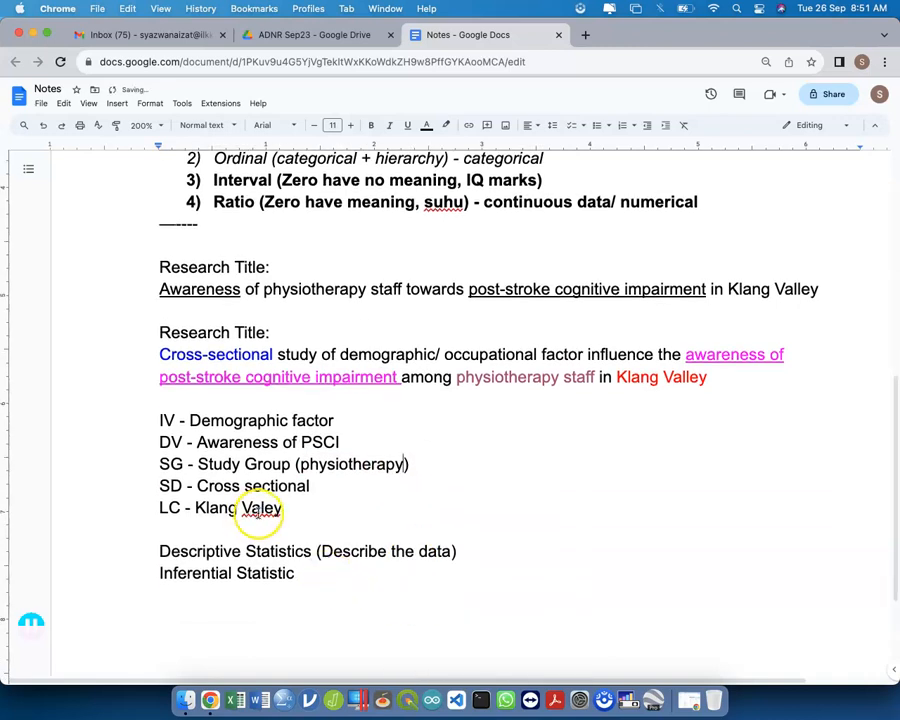
pyautogui.rightClick(262, 512)
pyautogui.click(292, 540)
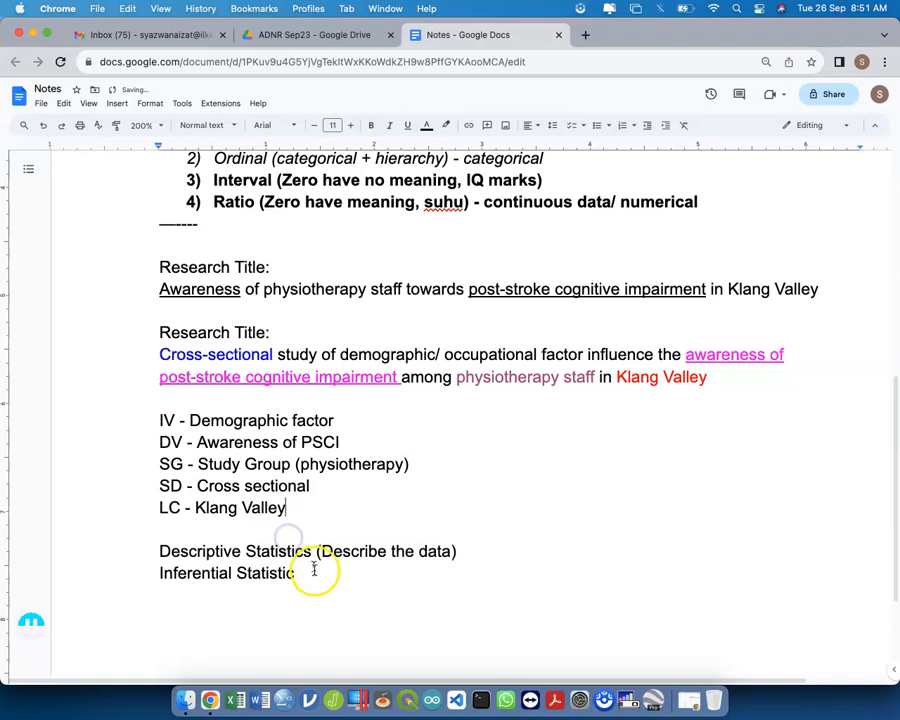
# Add a dashed separator line below the LC line, leaving one blank line between them.
pyautogui.press('Return')
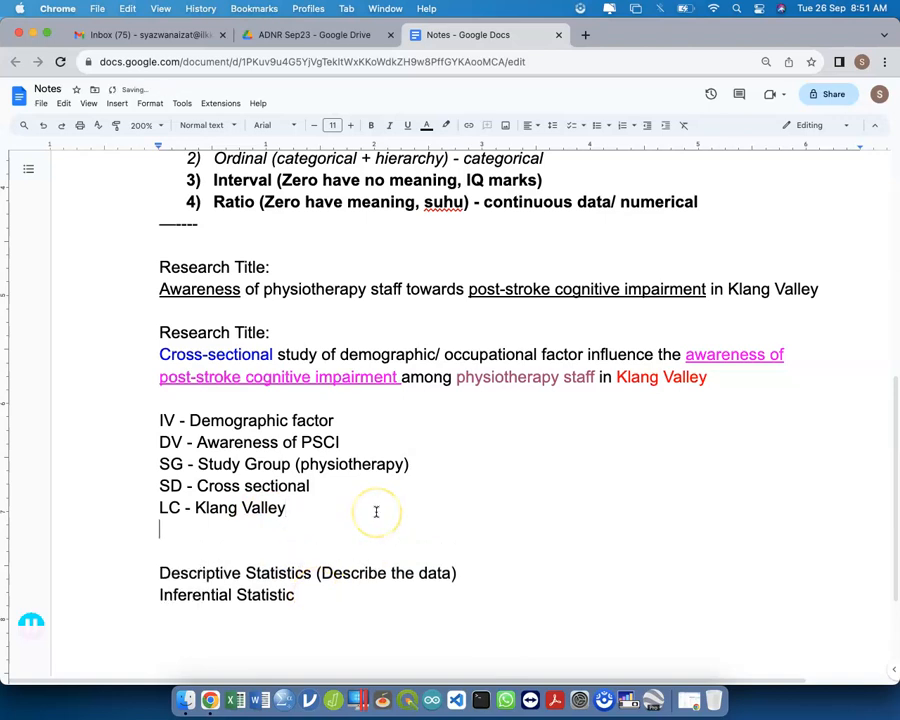
pyautogui.press('Return')
pyautogui.write('-----------')
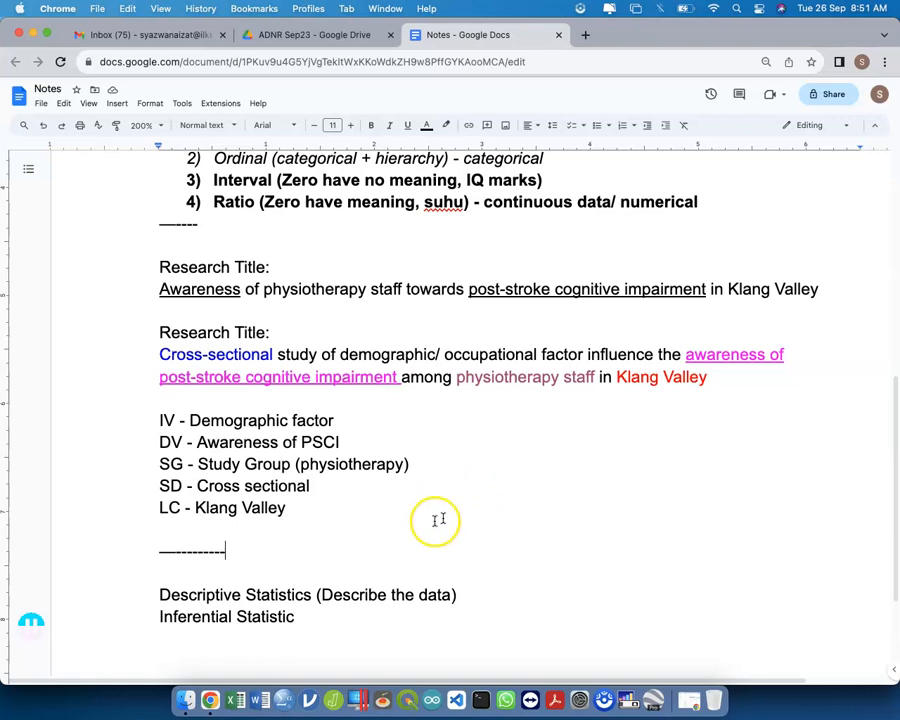
pyautogui.click(332, 576)
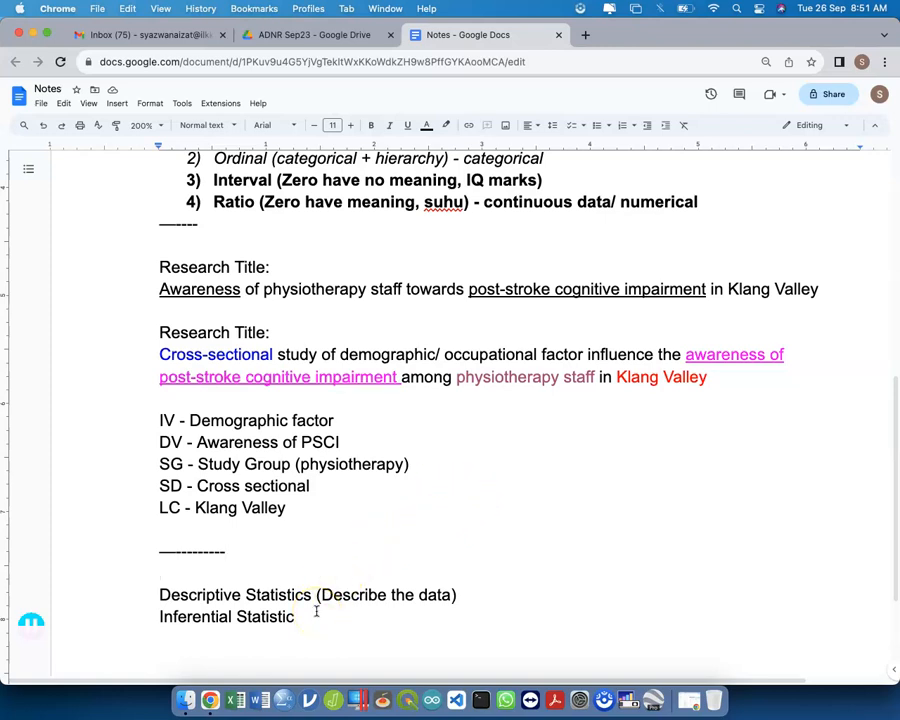
pyautogui.click(31, 640)
# Add the heading "Primary Objective:" between the dashed separator and the Descriptive Statistics line.
pyautogui.click(209, 578)
pyautogui.press('Return')
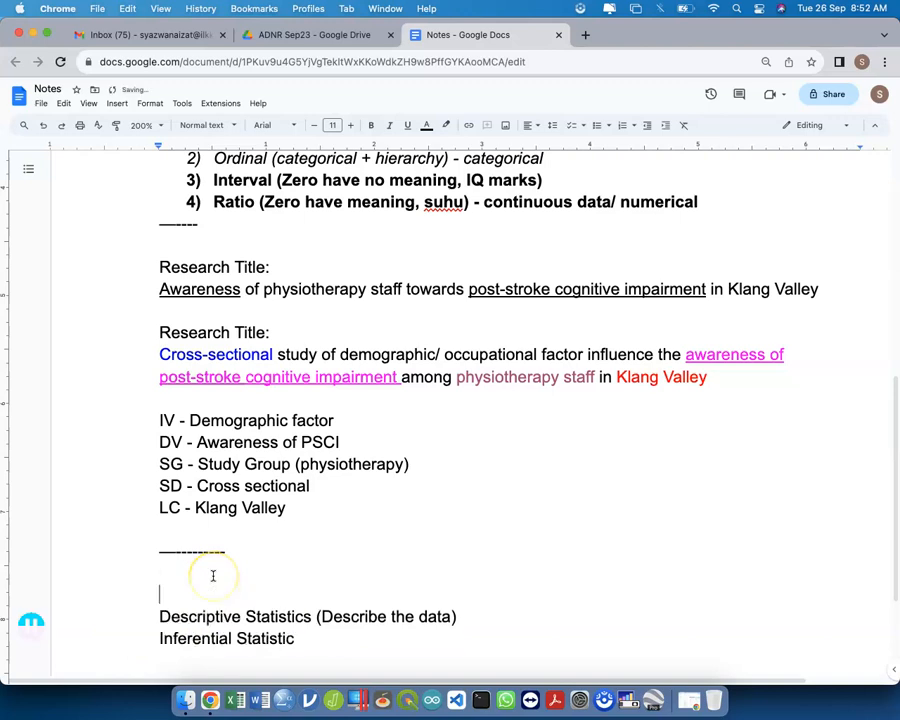
pyautogui.press('Return')
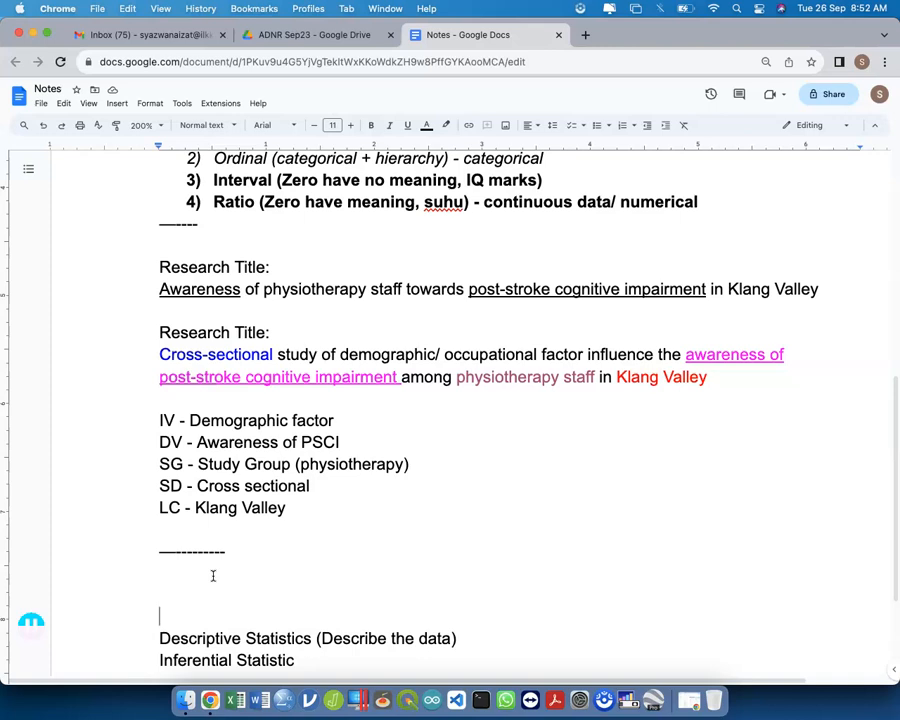
pyautogui.press('Up')
pyautogui.write('Objective')
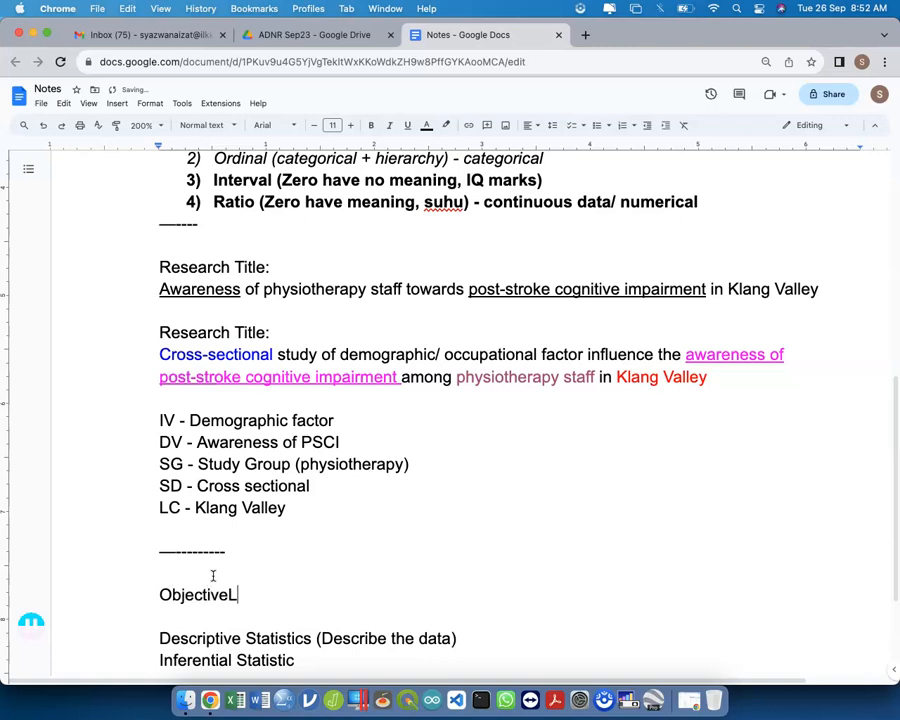
pyautogui.write(':')
pyautogui.press('Return')
pyautogui.press('Left')
pyautogui.press('super+Left')
pyautogui.write('Primary')
pyautogui.press('Down')
pyautogui.press('Left')
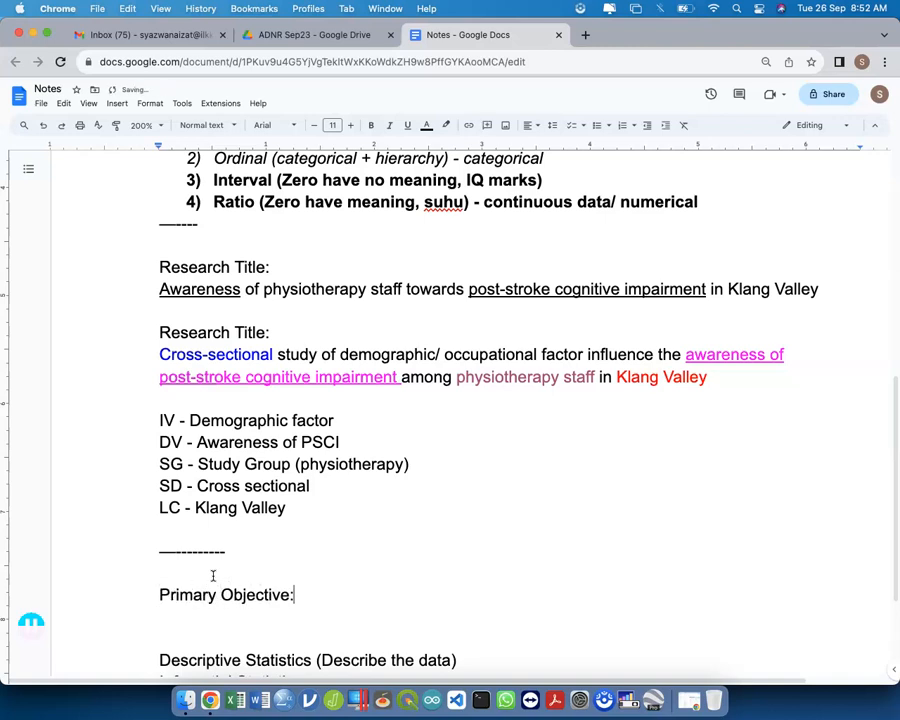
# Write "To study the association between IV and DV among pysio in Klang Valley" under the Primary Objective heading.
pyautogui.press('Down')
pyautogui.write('To study')
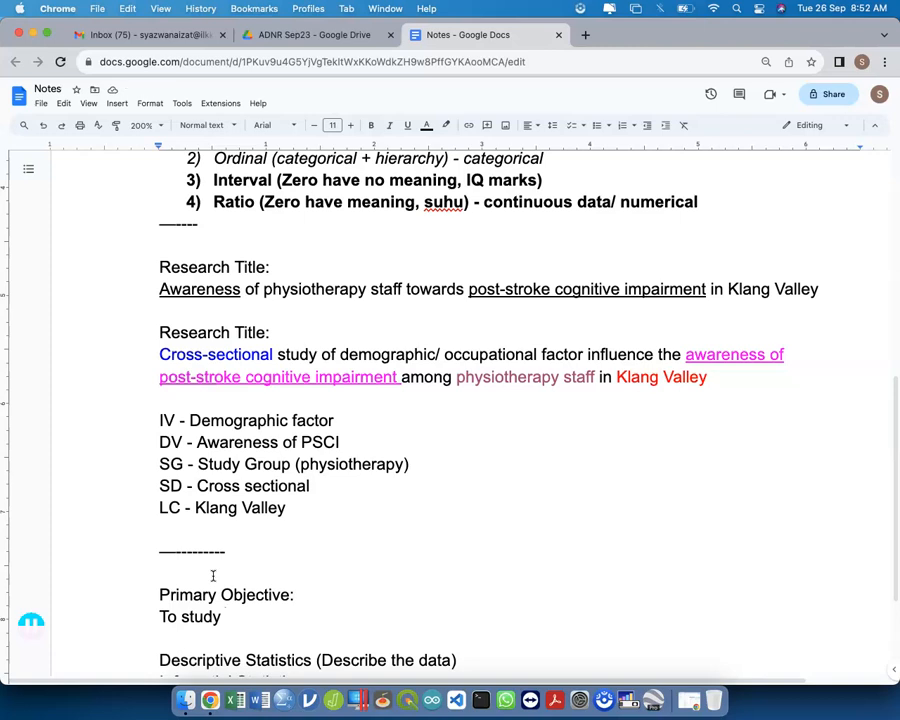
pyautogui.write('the associatio')
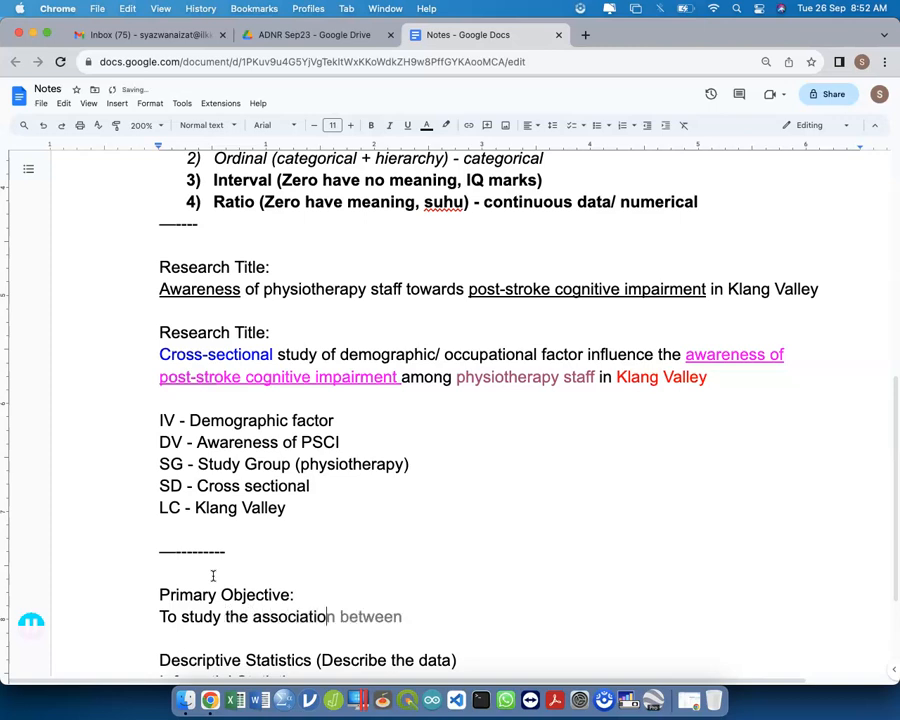
pyautogui.press('Tab')
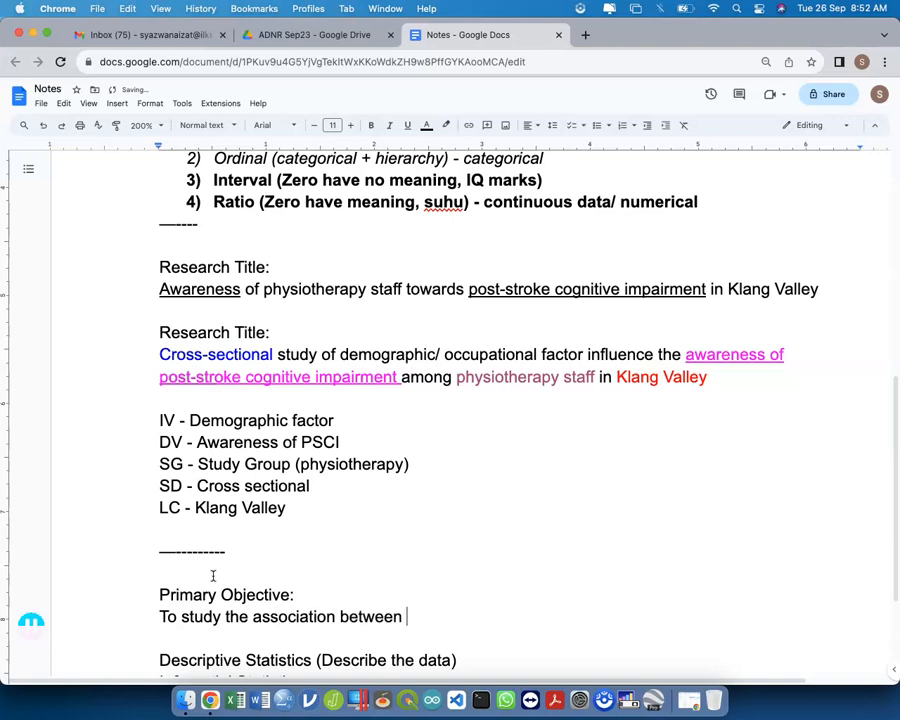
pyautogui.write('IV and DV among pysio in Klang Valley')
pyautogui.press('Return')
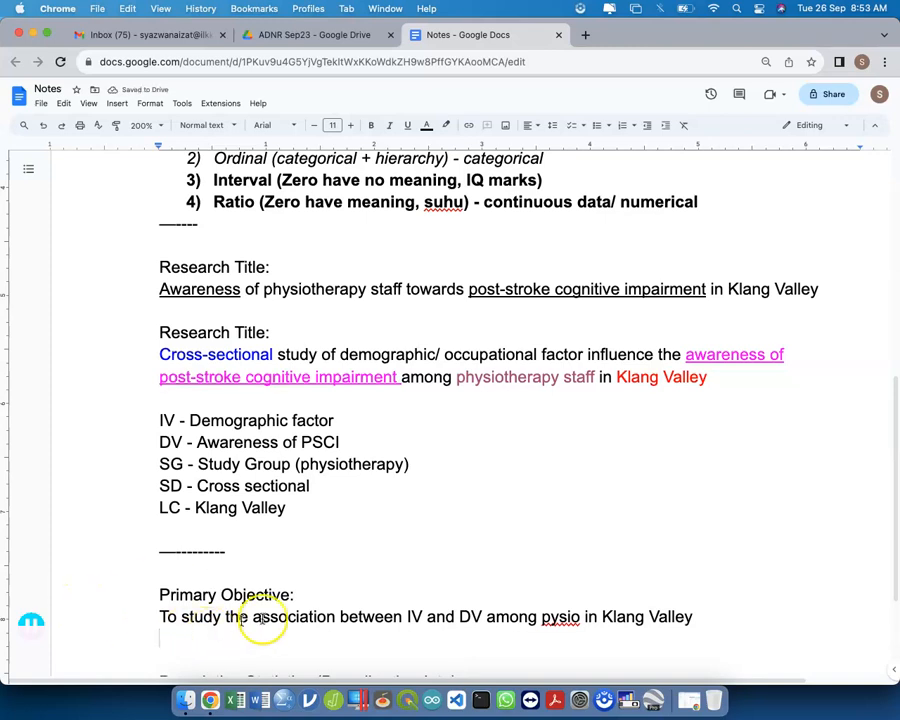
# Correct the misspelled word "pysio" to "physio" in the primary objective sentence.
pyautogui.doubleClick(413, 616)
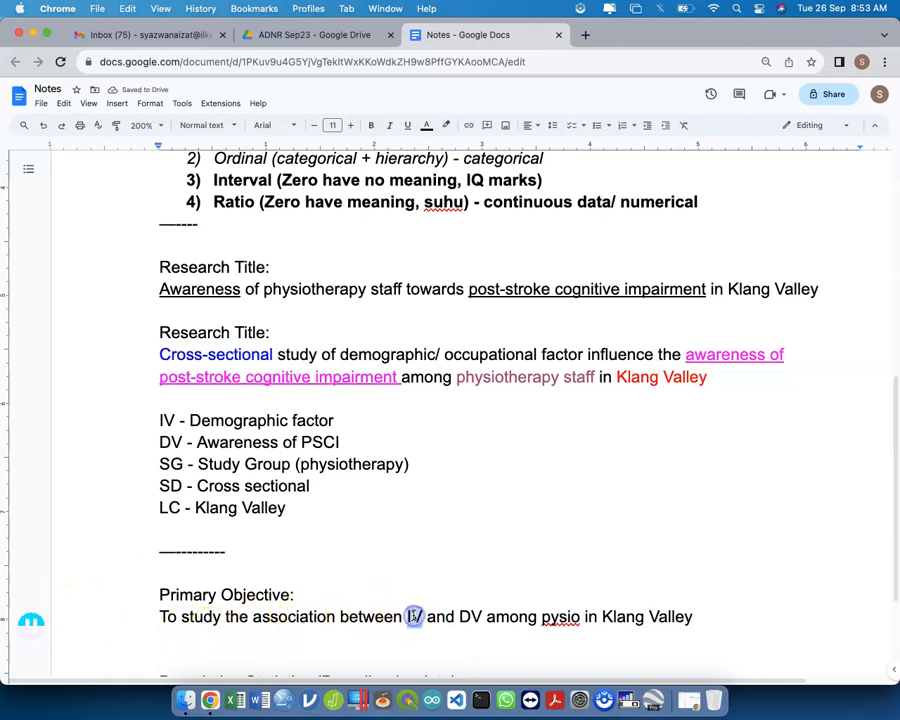
pyautogui.doubleClick(472, 616)
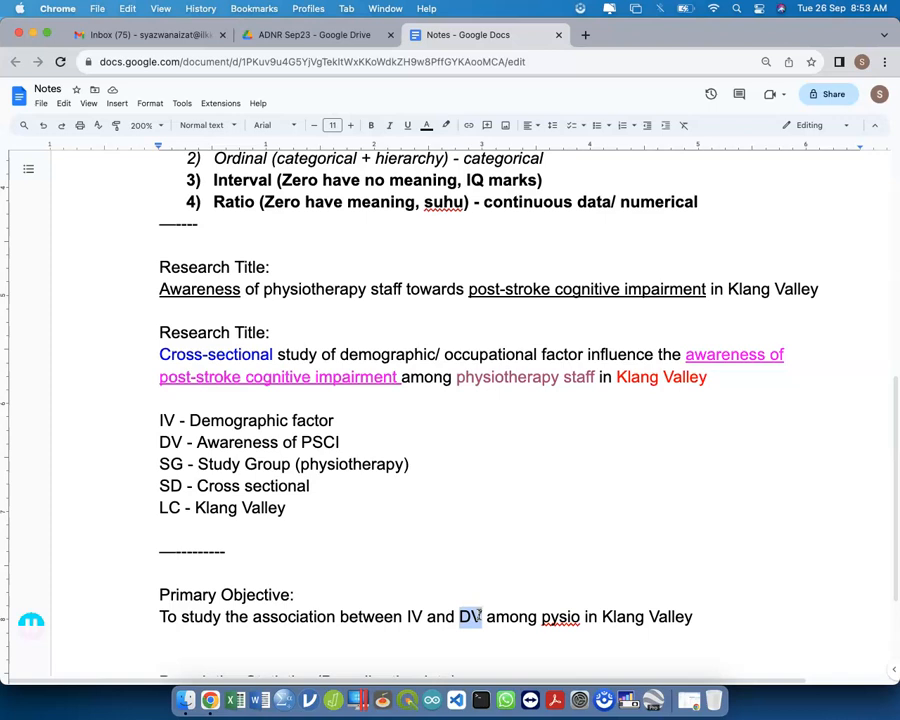
pyautogui.click(565, 616)
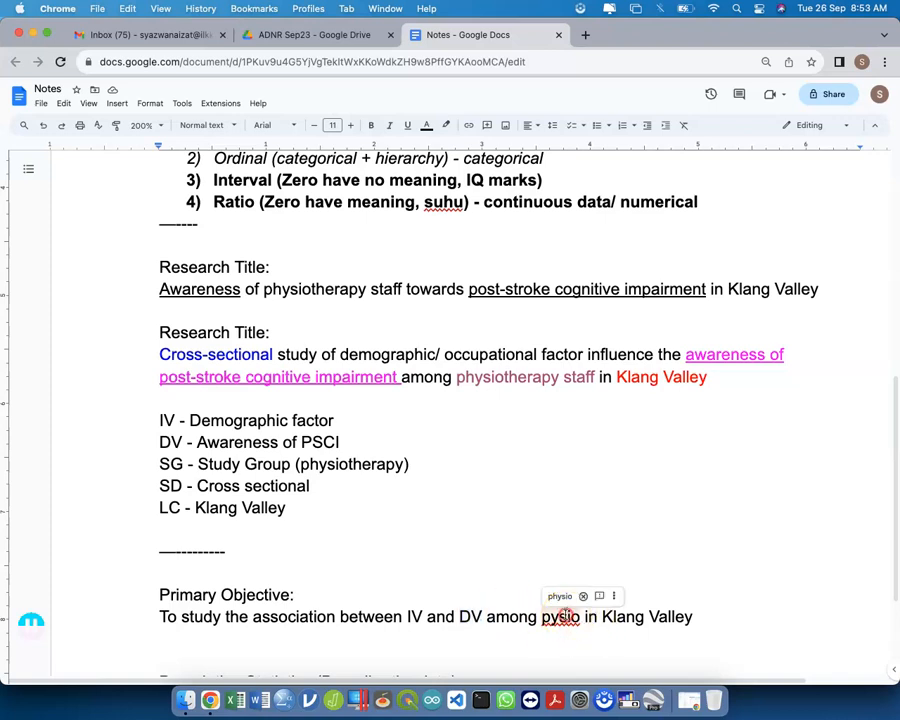
pyautogui.rightClick(565, 616)
pyautogui.click(605, 488)
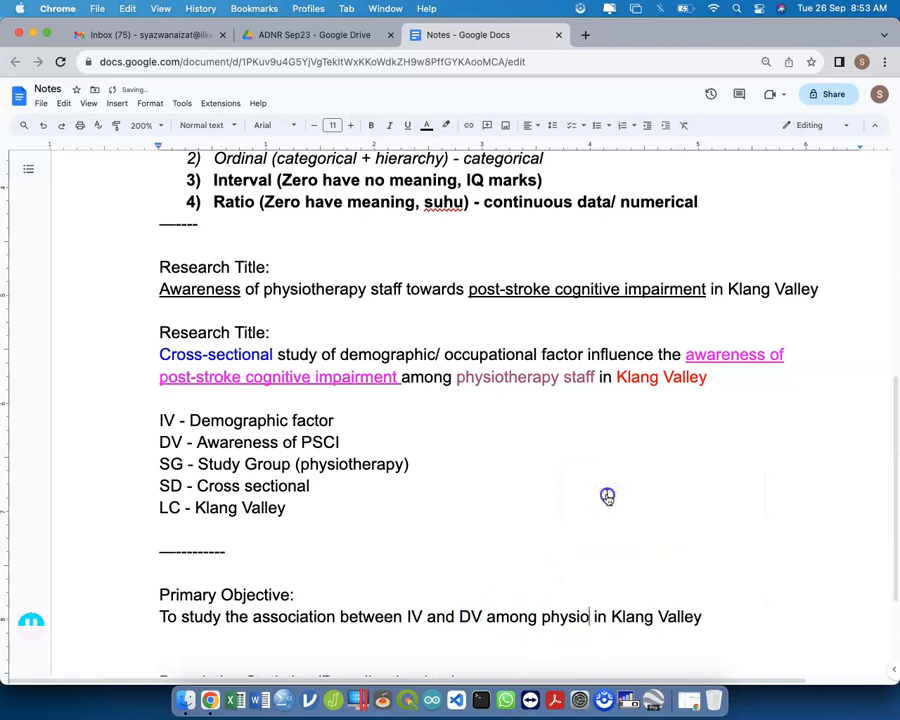
# Add the heading "Specific Objective:" below the primary objective sentence, separated by a blank line.
pyautogui.click(733, 622)
pyautogui.press('Return')
pyautogui.press('Return')
pyautogui.write('Specific ')
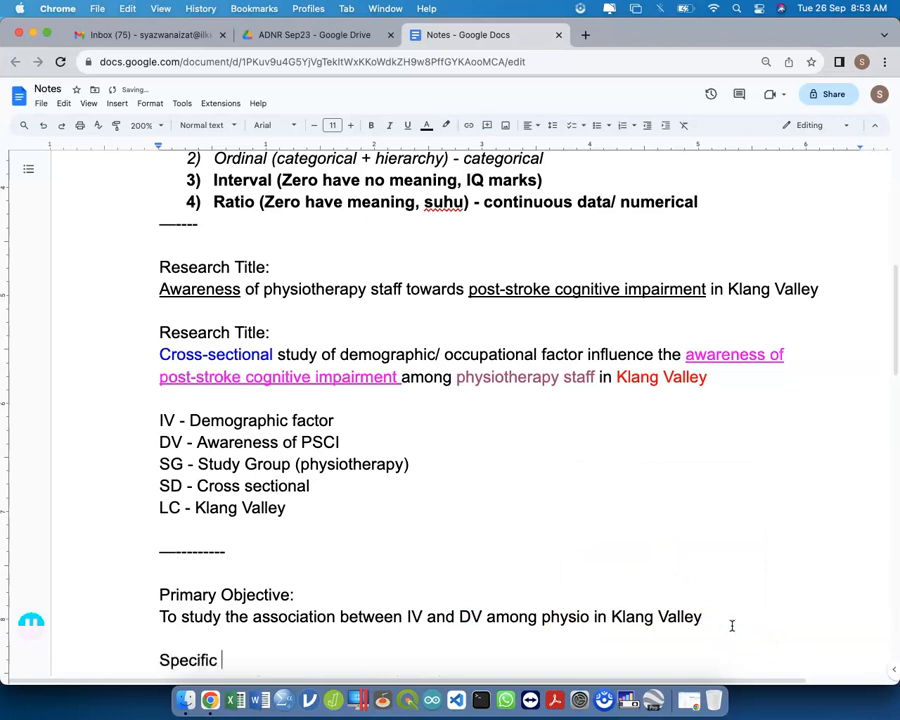
pyautogui.write('Objective:')
pyautogui.press('Return')
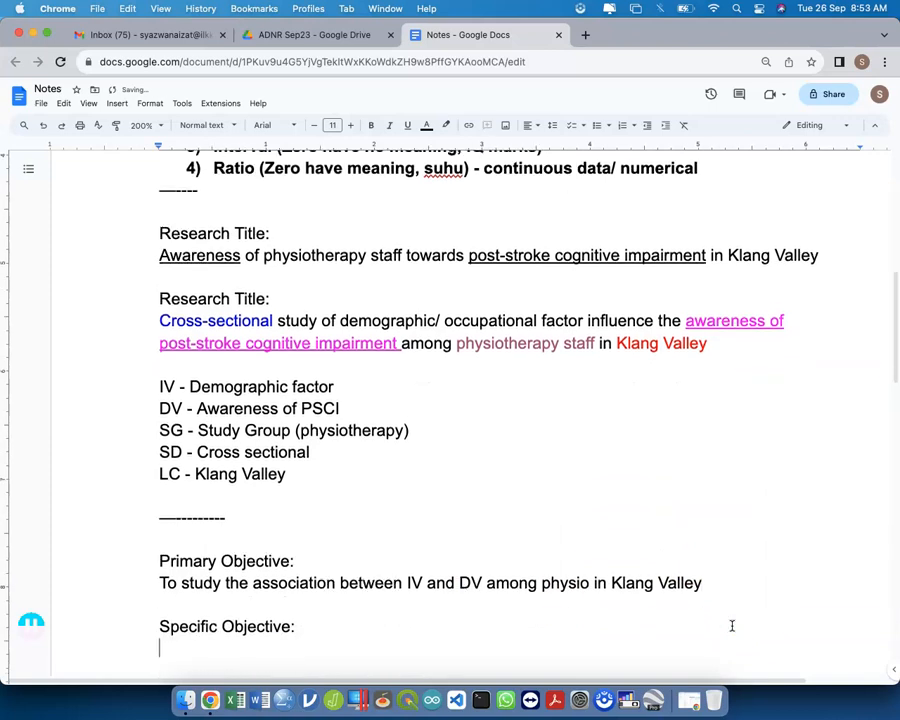
# Start a numbered list under Specific Objective with the first item "To study the demographic of respondents".
pyautogui.write('1) ')
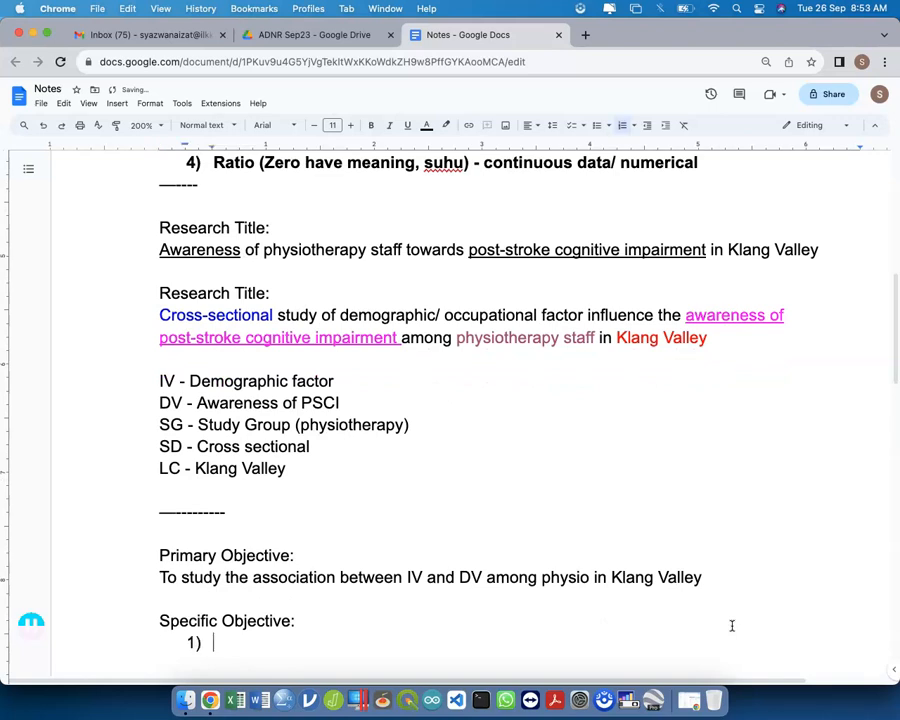
pyautogui.write('To study ')
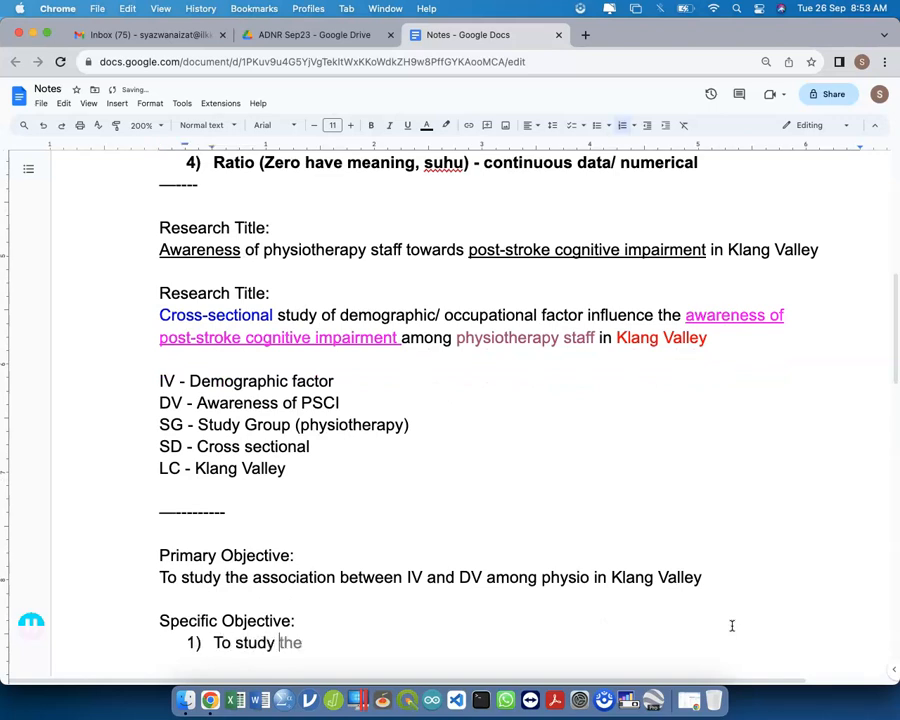
pyautogui.write('the demographic pf')
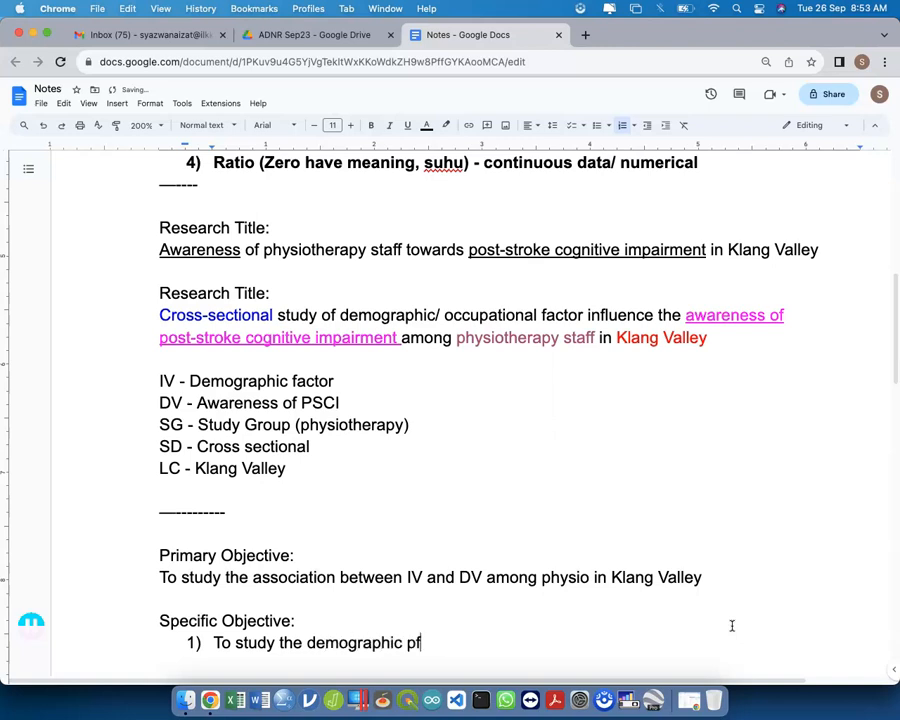
pyautogui.press('BackSpace')
pyautogui.press('BackSpace')
pyautogui.write('of res')
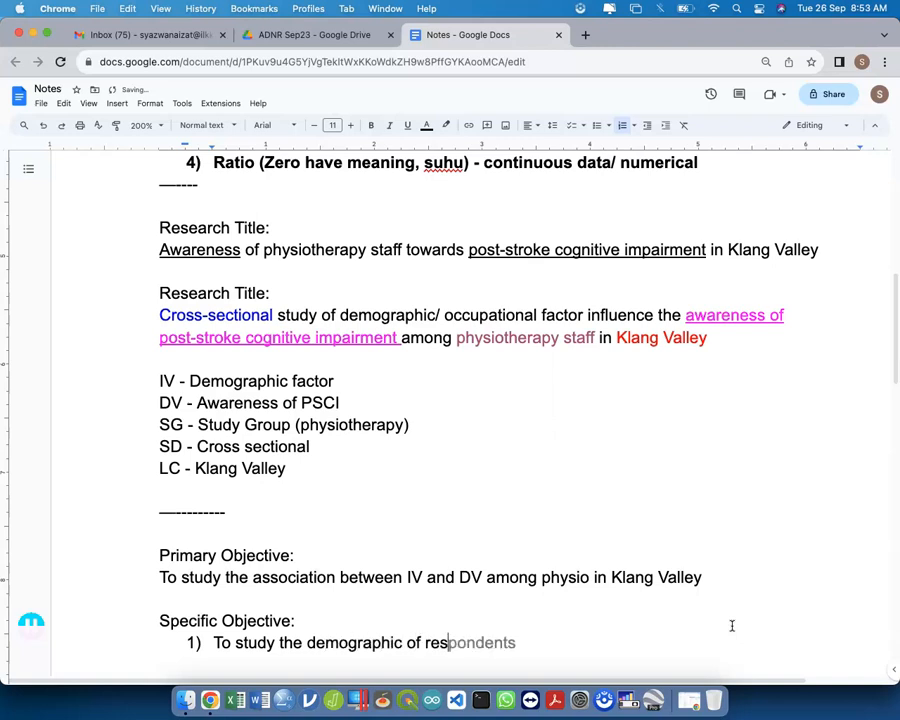
pyautogui.write('ponsend')
pyautogui.press('BackSpace')
pyautogui.press('BackSpace')
pyautogui.press('BackSpace')
pyautogui.press('BackSpace')
pyautogui.write('dents')
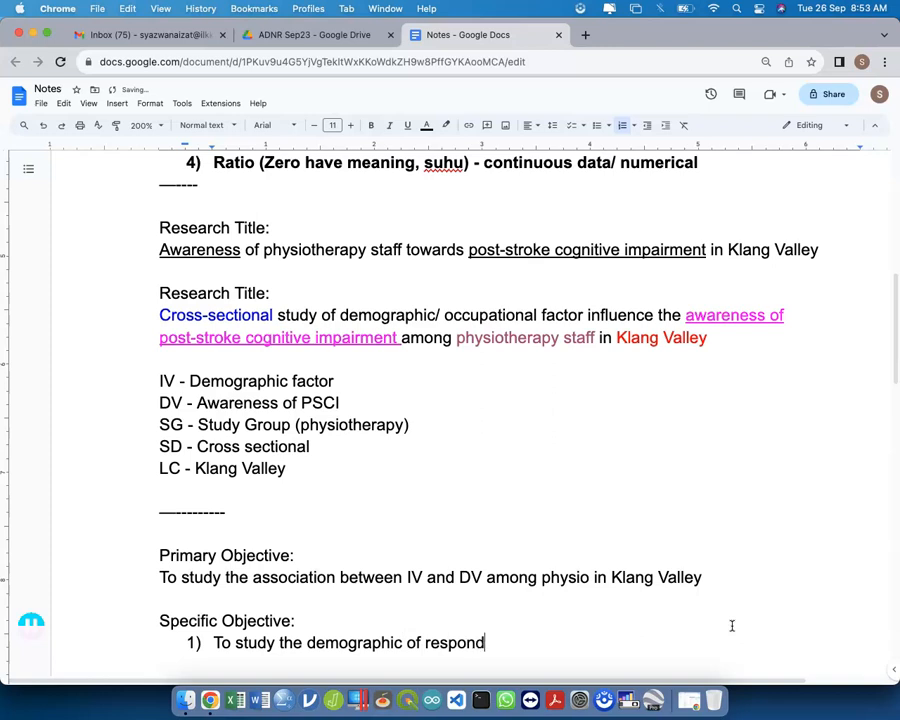
pyautogui.press('Return')
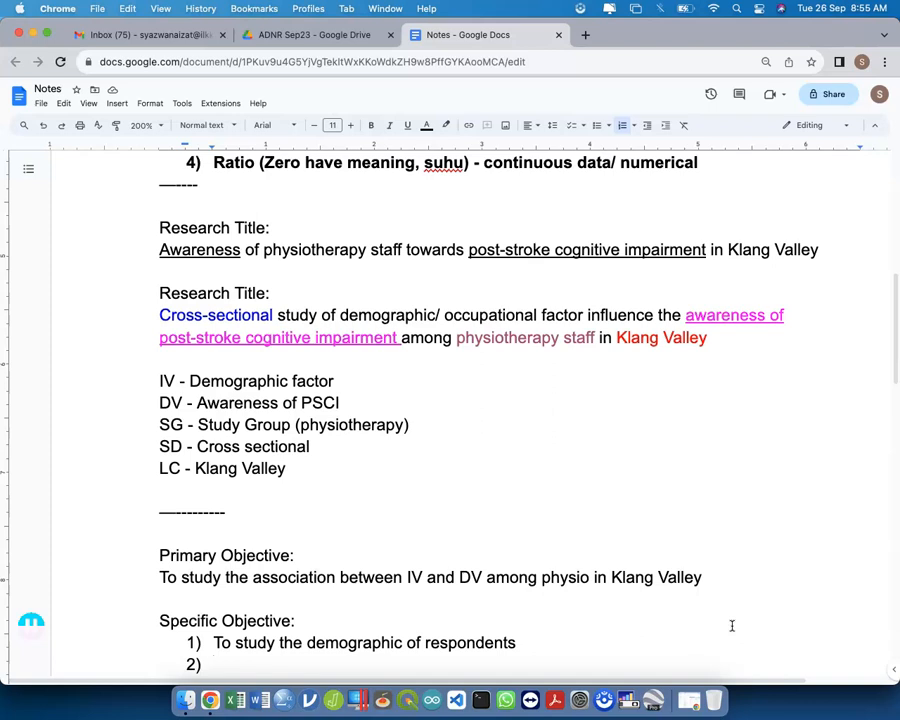
# Write "To compare the PSCI Awareness score" as the second item of the specific objectives.
pyautogui.scroll(-3, 731, 625)
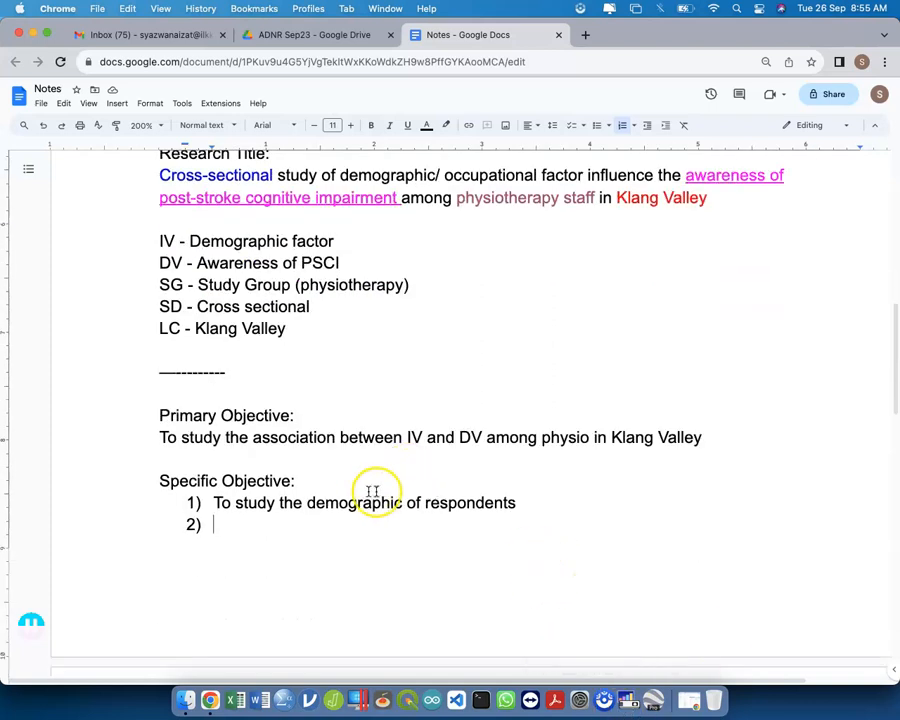
pyautogui.write('T')
pyautogui.press('BackSpace')
pyautogui.write('To com')
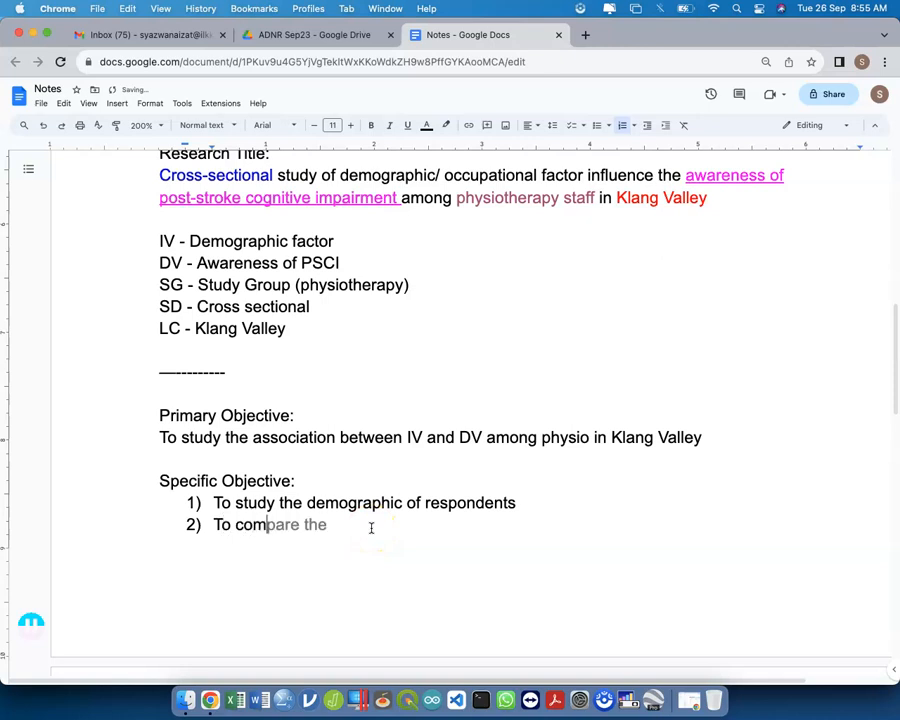
pyautogui.write('pare the PSCI')
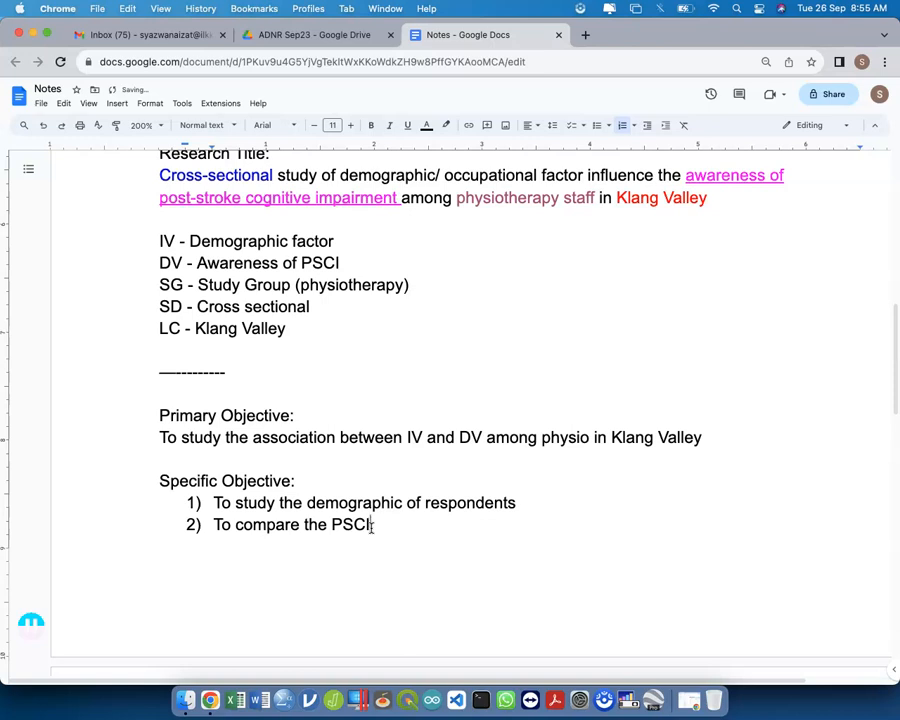
pyautogui.write(' Awareness scoree')
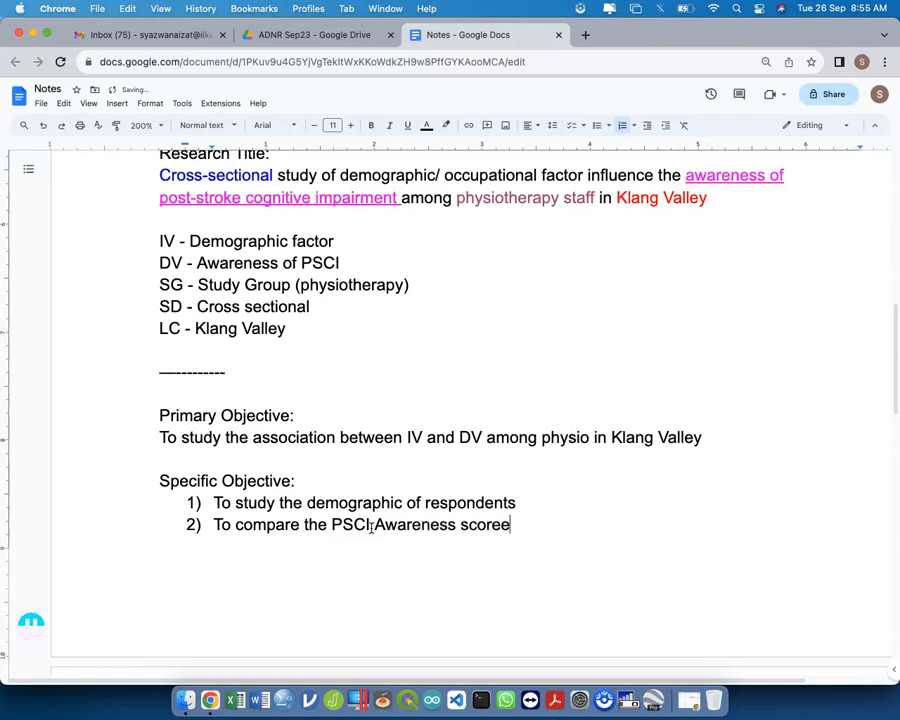
pyautogui.press('BackSpace')
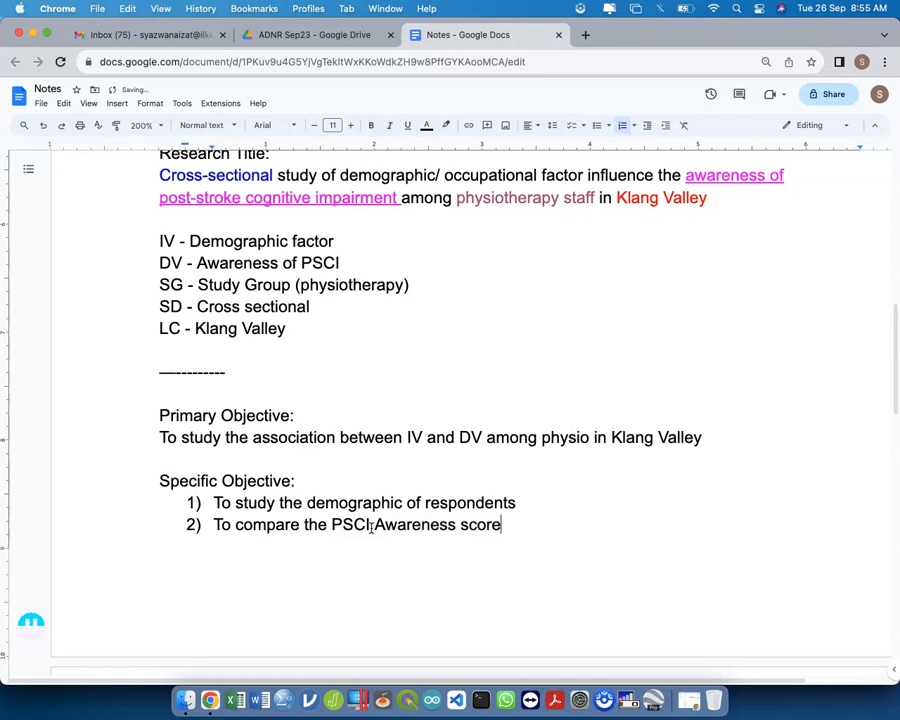
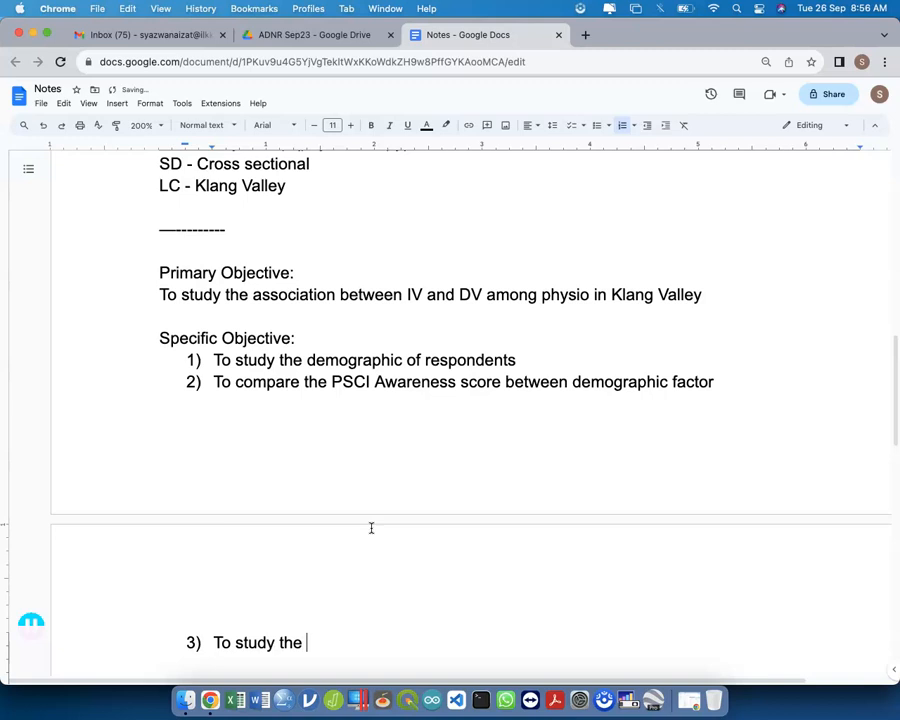
# Word the third specific objective as "To study the relationship".
pyautogui.press('BackSpace')
pyautogui.press('BackSpace')
pyautogui.press('BackSpace')
pyautogui.press('BackSpace')
pyautogui.press('BackSpace')
pyautogui.press('BackSpace')
pyautogui.press('BackSpace')
pyautogui.write('relationship')
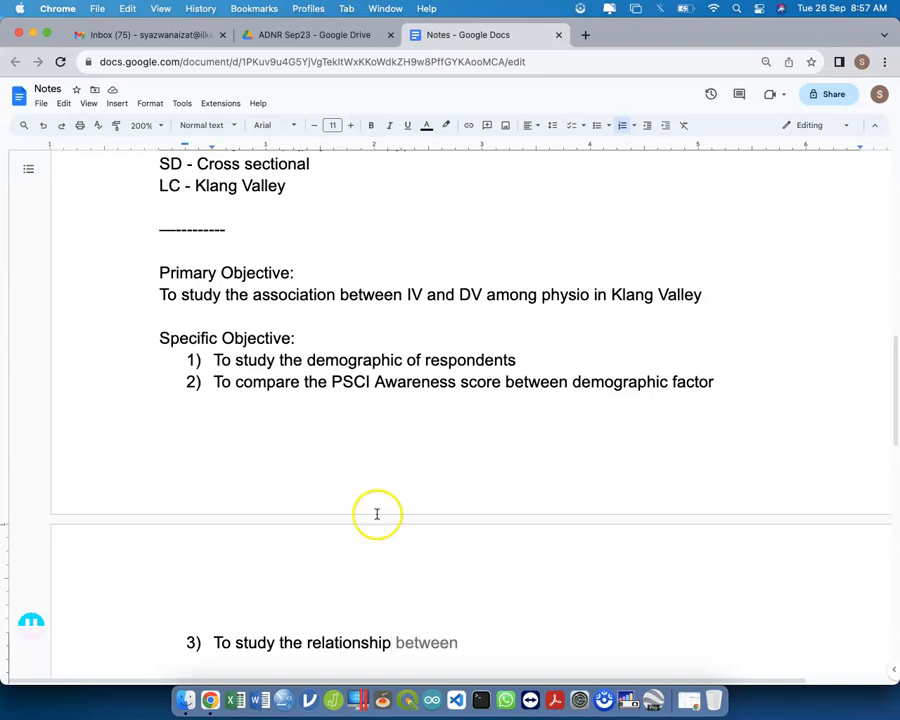
# Insert blank lines above the Primary Objective heading to move the whole objectives section onto the second page.
pyautogui.click(153, 269)
pyautogui.press('Return')
pyautogui.press('Return')
pyautogui.press('Return')
pyautogui.press('Return')
pyautogui.press('Return')
pyautogui.press('Return')
pyautogui.press('Return')
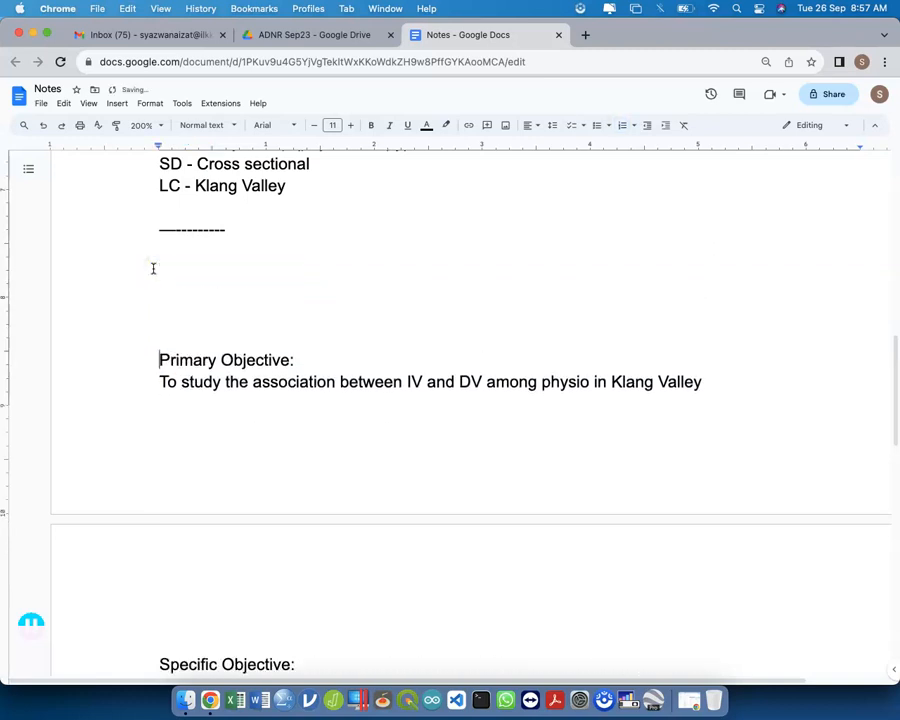
pyautogui.scroll(-5, 152, 266)
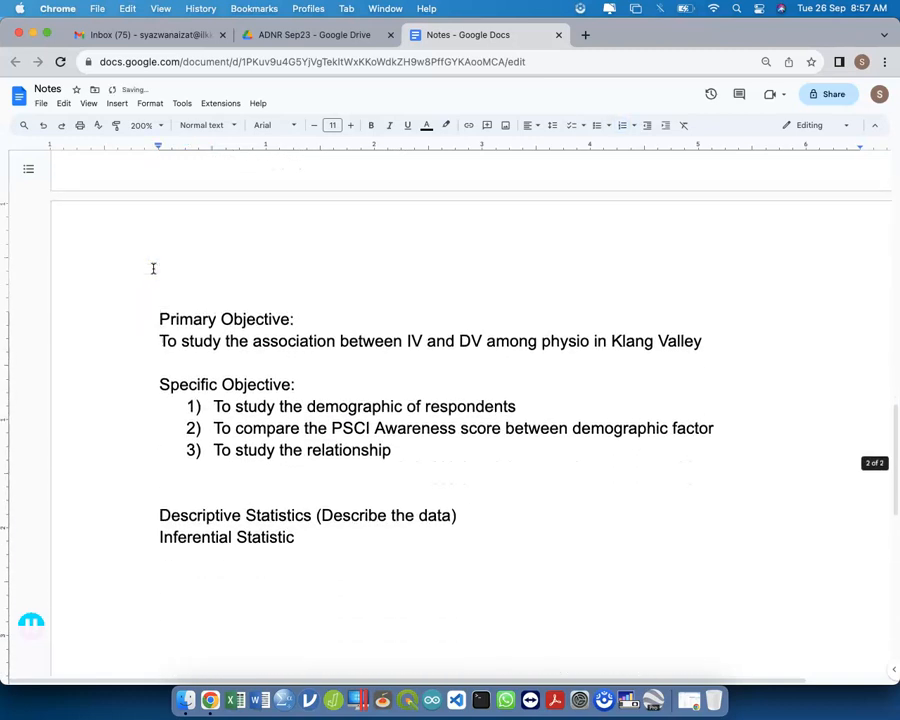
# Complete the third specific objective with "between PSCI Awareness score and demographic factor", reusing the score wording from the second objective.
pyautogui.click(434, 440)
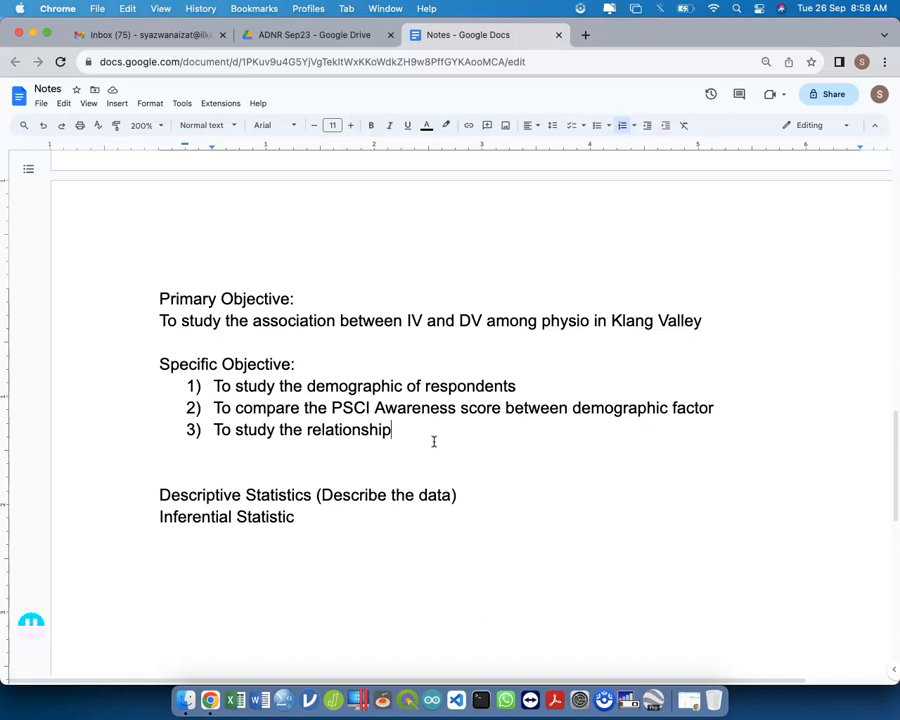
pyautogui.write('b')
pyautogui.press('BackSpace')
pyautogui.write('between')
pyautogui.moveTo(331, 406); pyautogui.dragTo(502, 412)
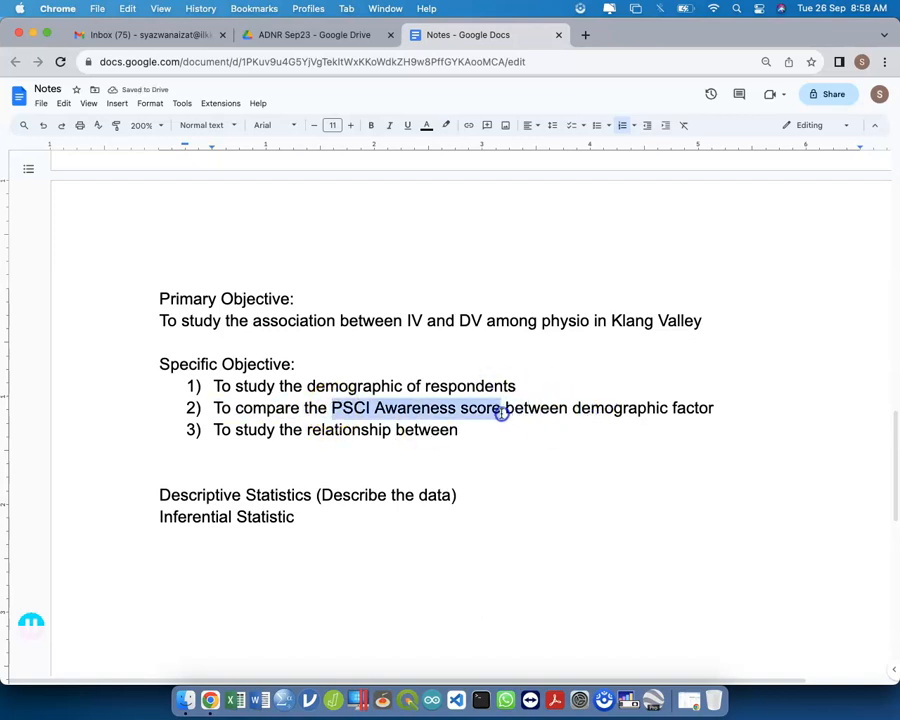
pyautogui.press('super+c')
pyautogui.click(502, 428)
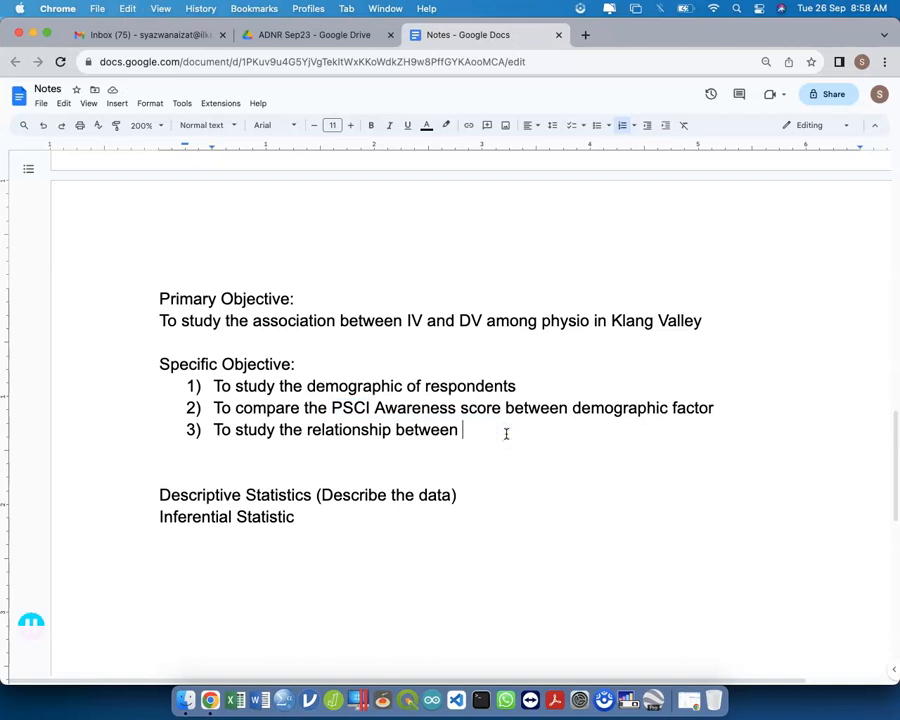
pyautogui.press('super+v')
pyautogui.write('and ')
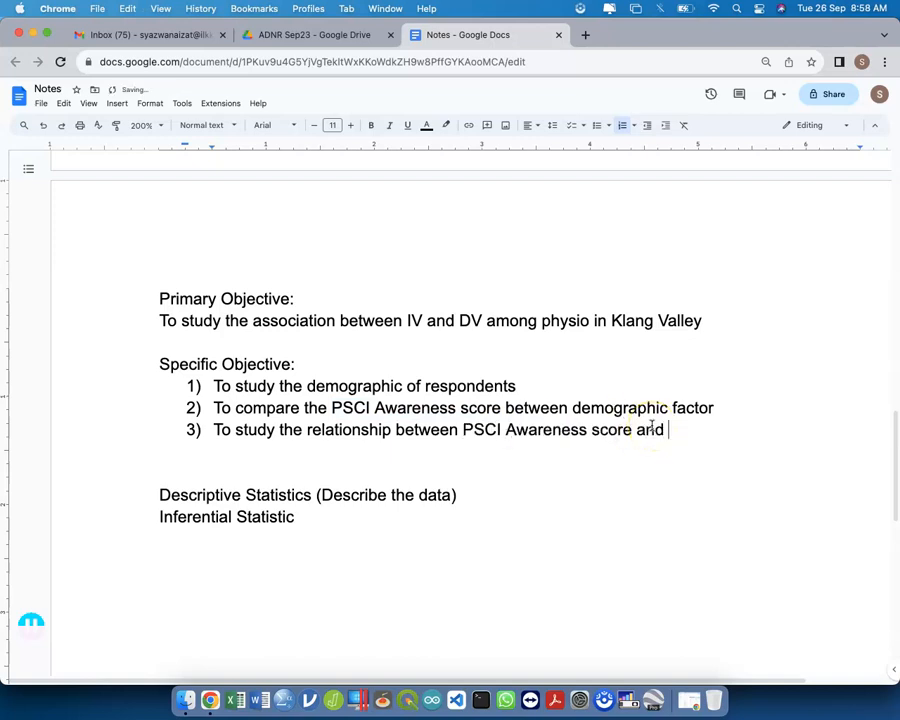
pyautogui.write('demographic factor')
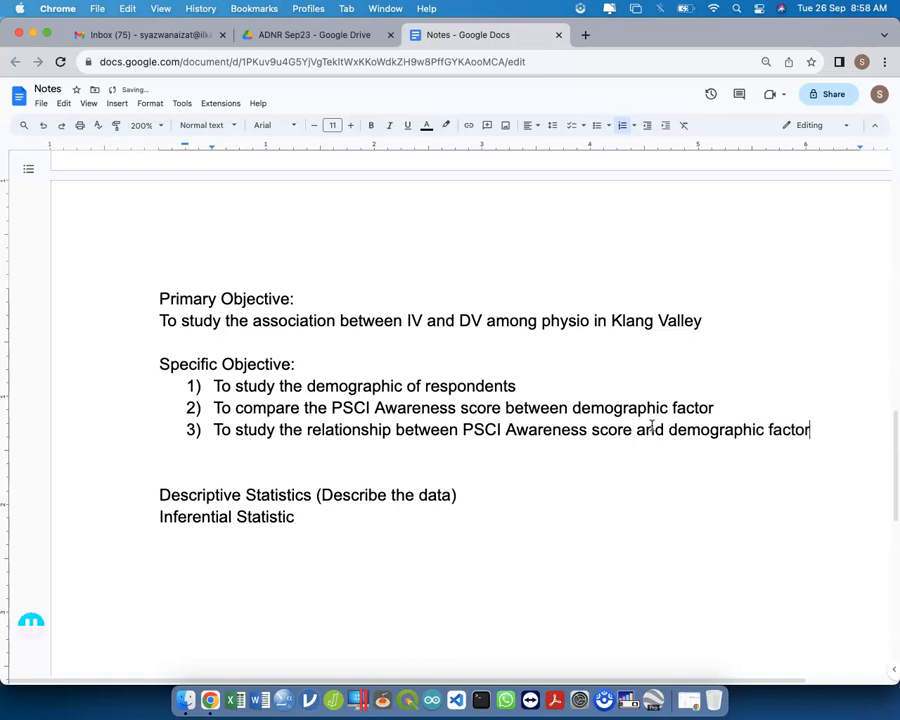
pyautogui.press('Return')
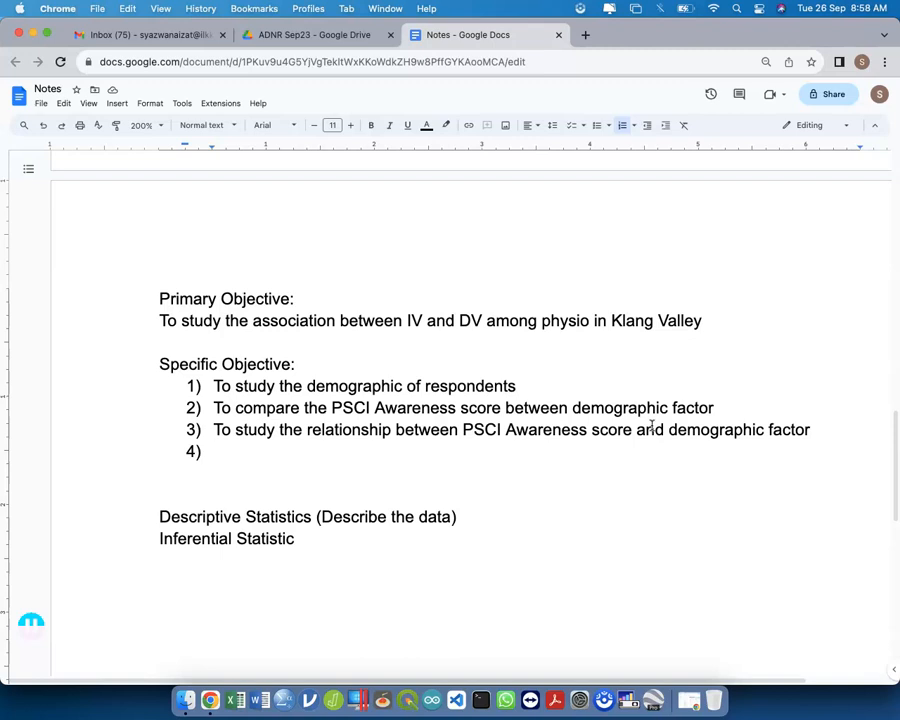
pyautogui.press('BackSpace')
pyautogui.press('BackSpace')
pyautogui.press('BackSpace')
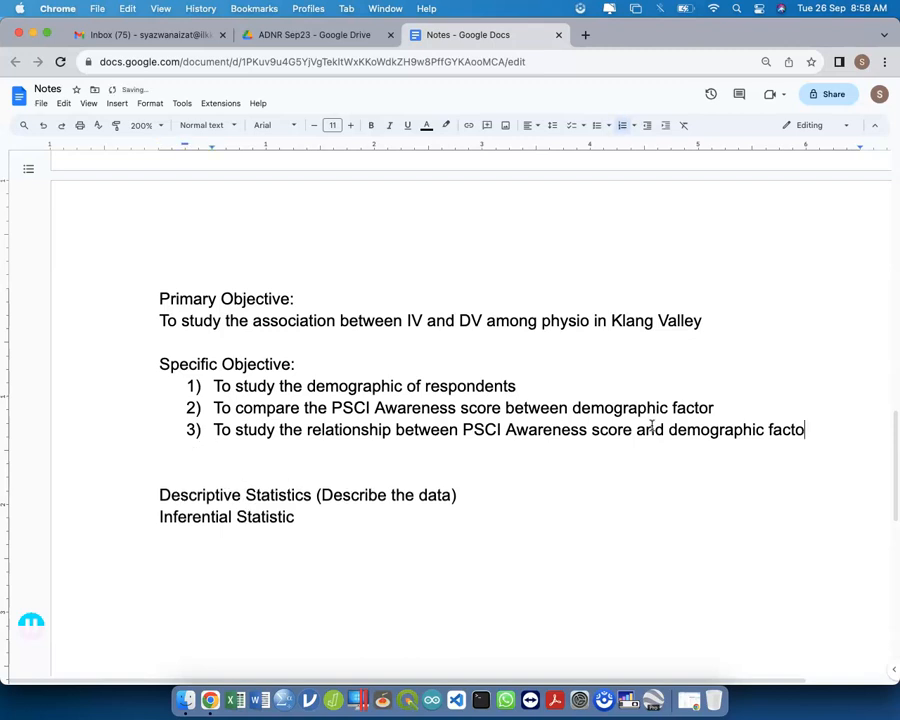
pyautogui.write('r')
# Start a numbered list under Inferential Statistic with the items "Differences test" and "Correlation test".
pyautogui.click(295, 517)
pyautogui.press('Return')
pyautogui.write('1) Differe')
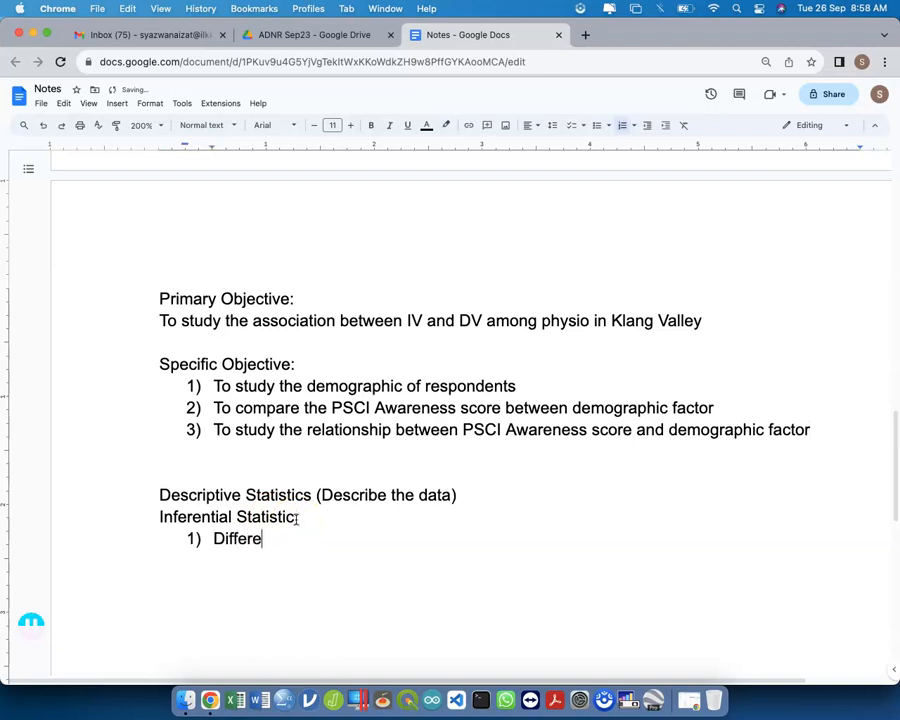
pyautogui.write('nces test')
pyautogui.press('Return')
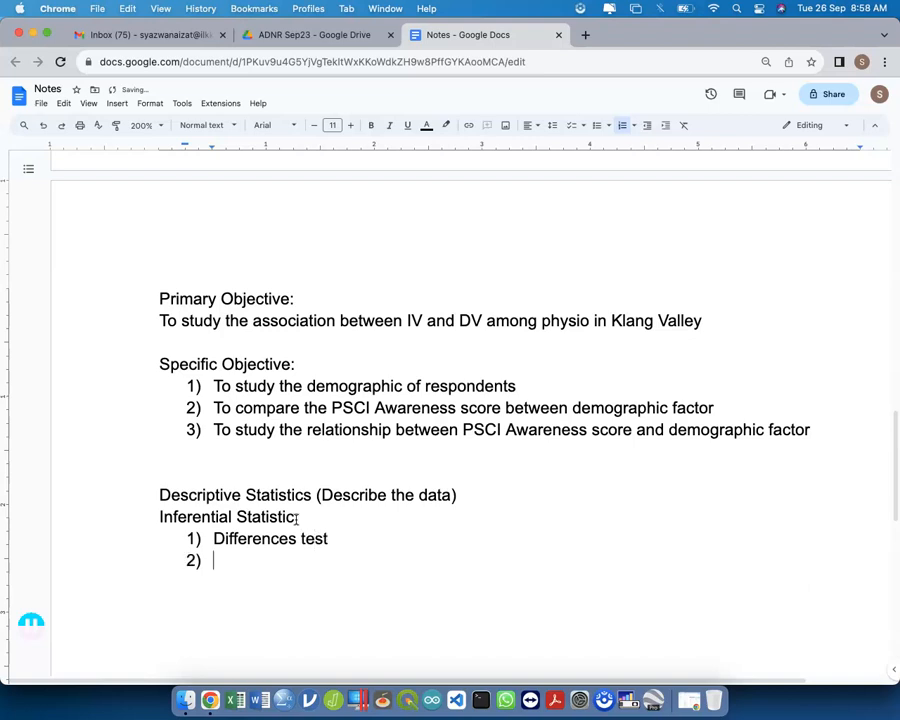
pyautogui.write('Correlation test')
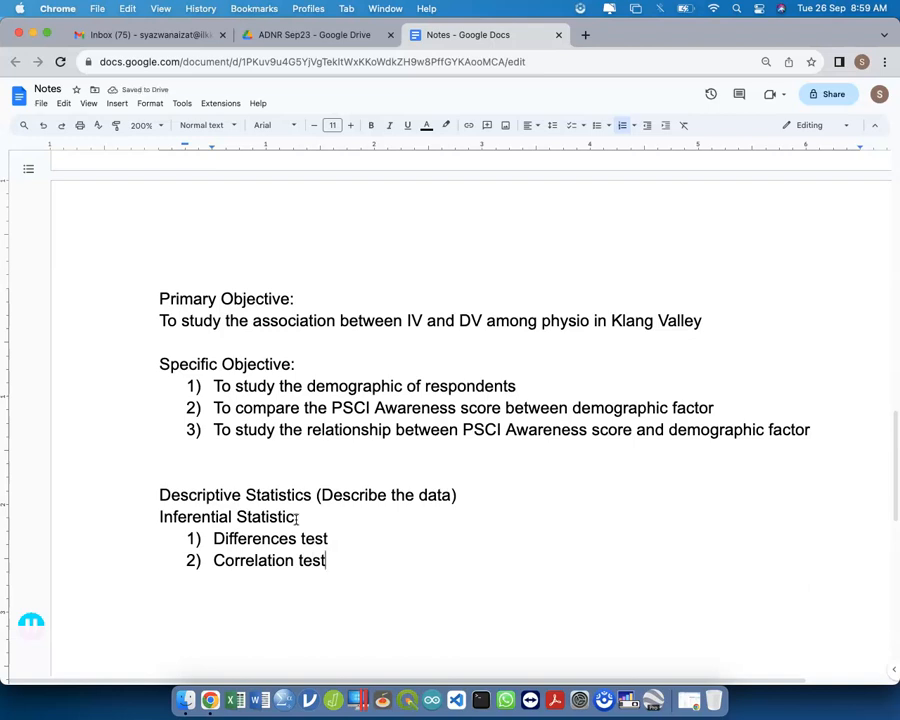
# Add "Model/ Advance Statistics (N/A)" as the third item of the Inferential Statistic list.
pyautogui.press('Return')
pyautogui.press('Return')
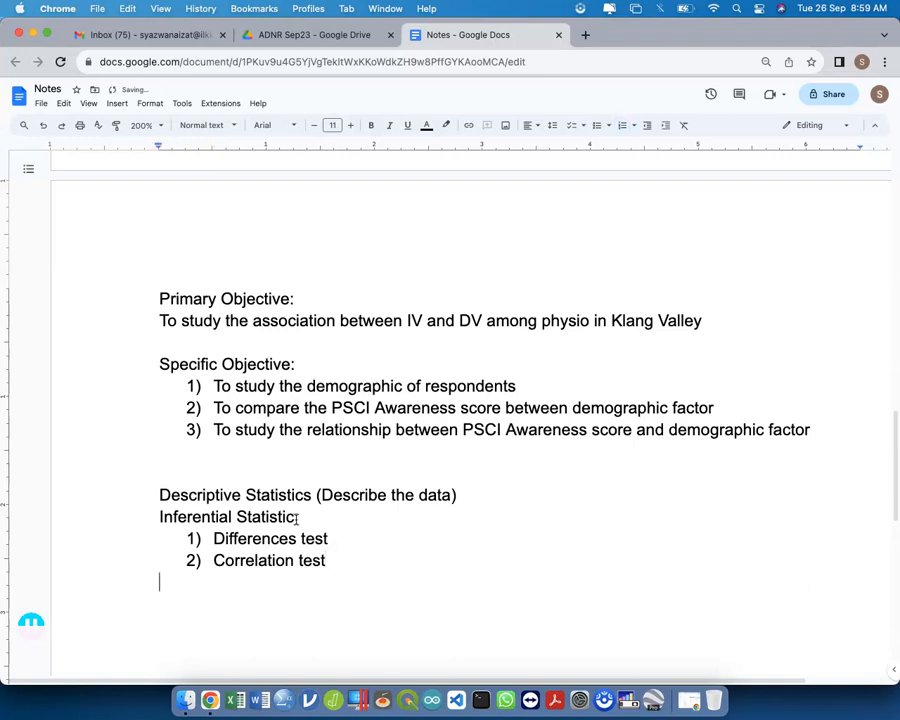
pyautogui.press('BackSpace')
pyautogui.press('Return')
pyautogui.write('3')
pyautogui.press('BackSpace')
pyautogui.write('Model/ Ad')
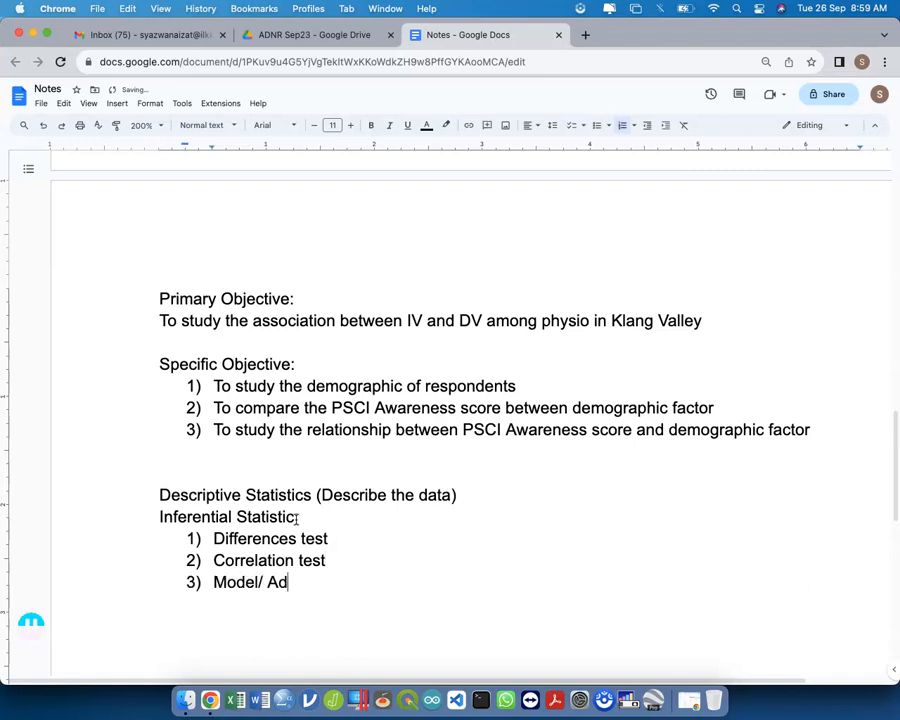
pyautogui.write('vance Statistics (N/)')
pyautogui.press('Left')
pyautogui.write('N/A')
# Review the Inferential Statistic items by selecting the model/advance statistics, differences test and correlation test entries in turn.
pyautogui.click(476, 581)
pyautogui.moveTo(476, 581); pyautogui.dragTo(216, 582)
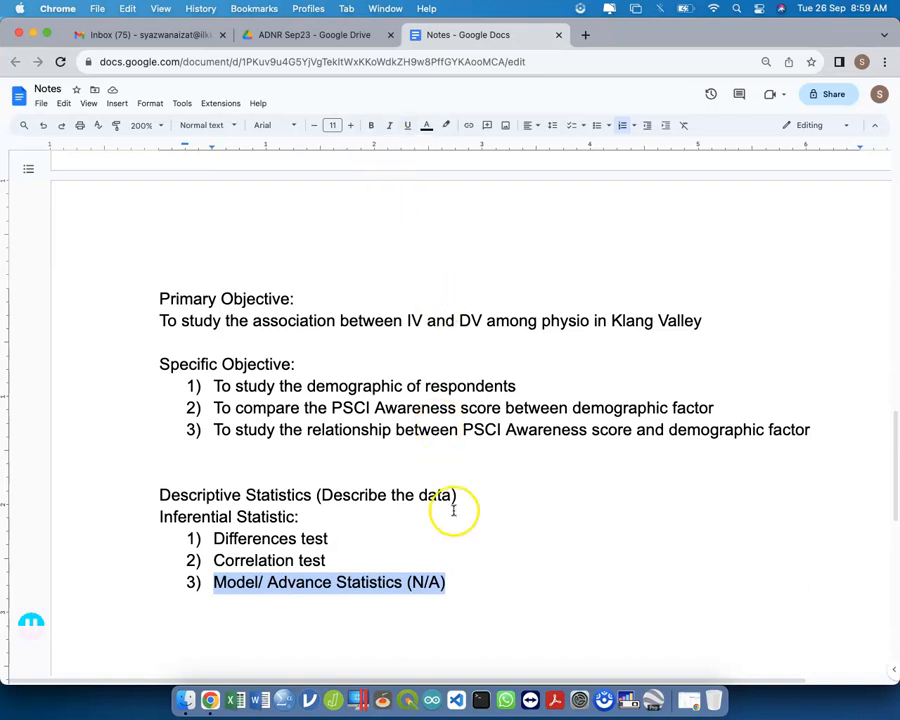
pyautogui.rightClick(430, 580)
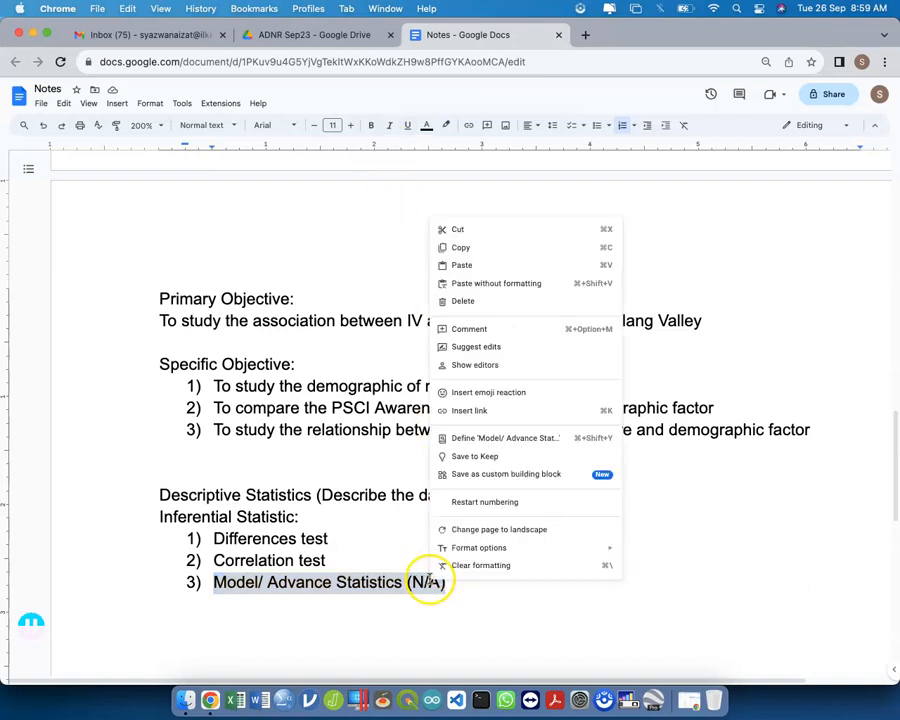
pyautogui.click(343, 231)
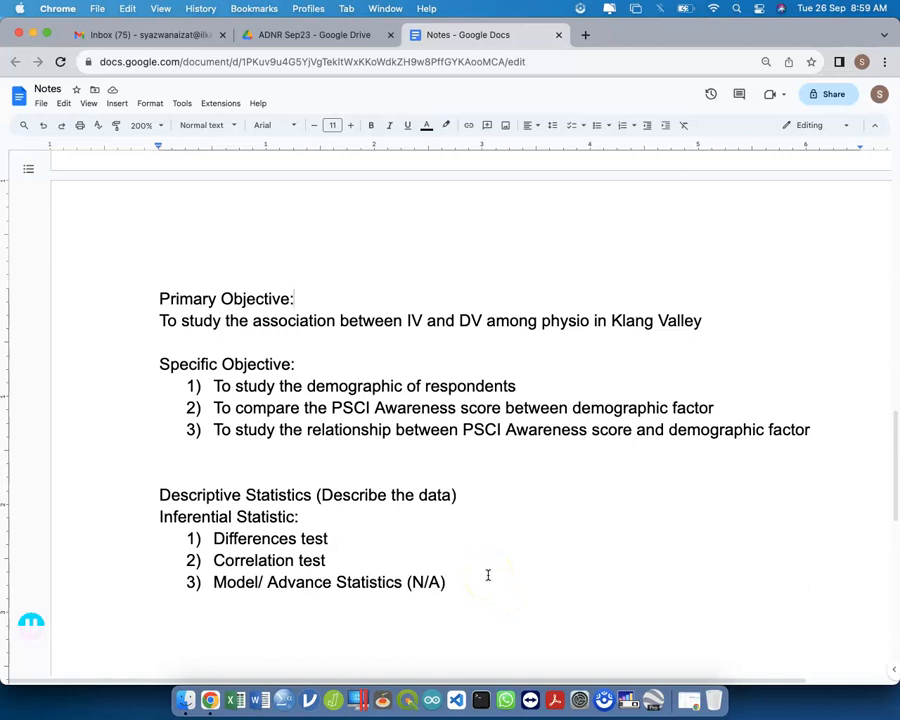
pyautogui.click(456, 588)
pyautogui.moveTo(456, 588); pyautogui.dragTo(210, 582)
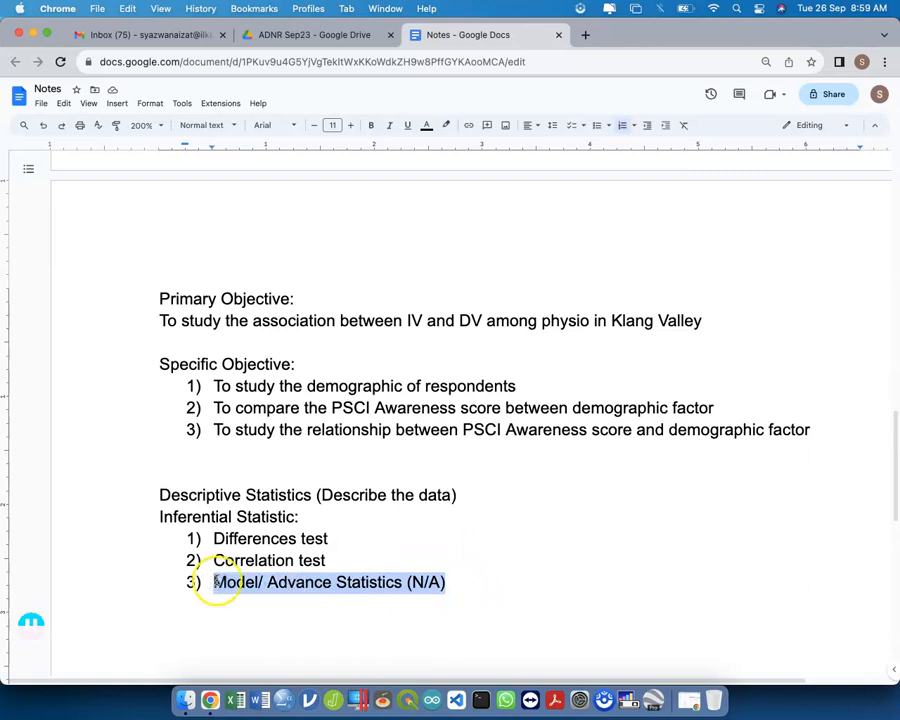
pyautogui.click(338, 538)
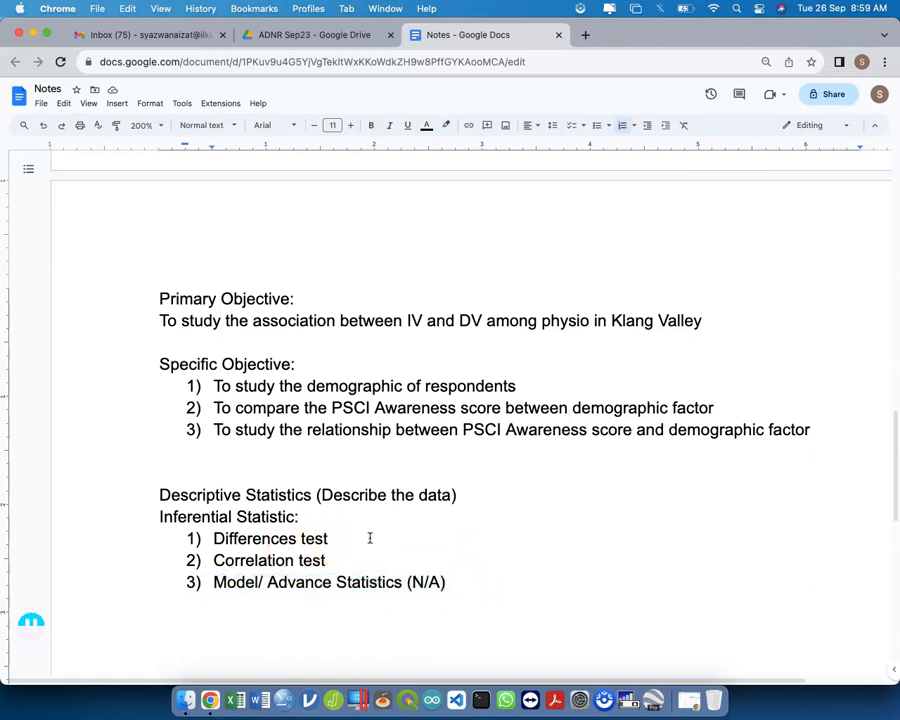
pyautogui.click(360, 540)
pyautogui.moveTo(360, 540); pyautogui.dragTo(214, 535)
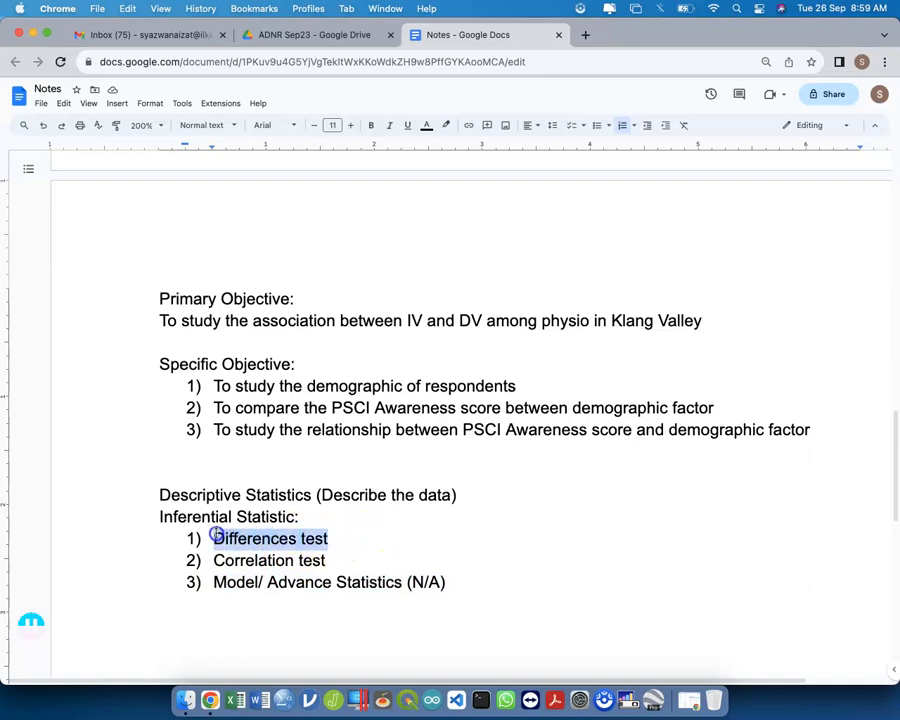
pyautogui.moveTo(343, 560); pyautogui.dragTo(211, 560)
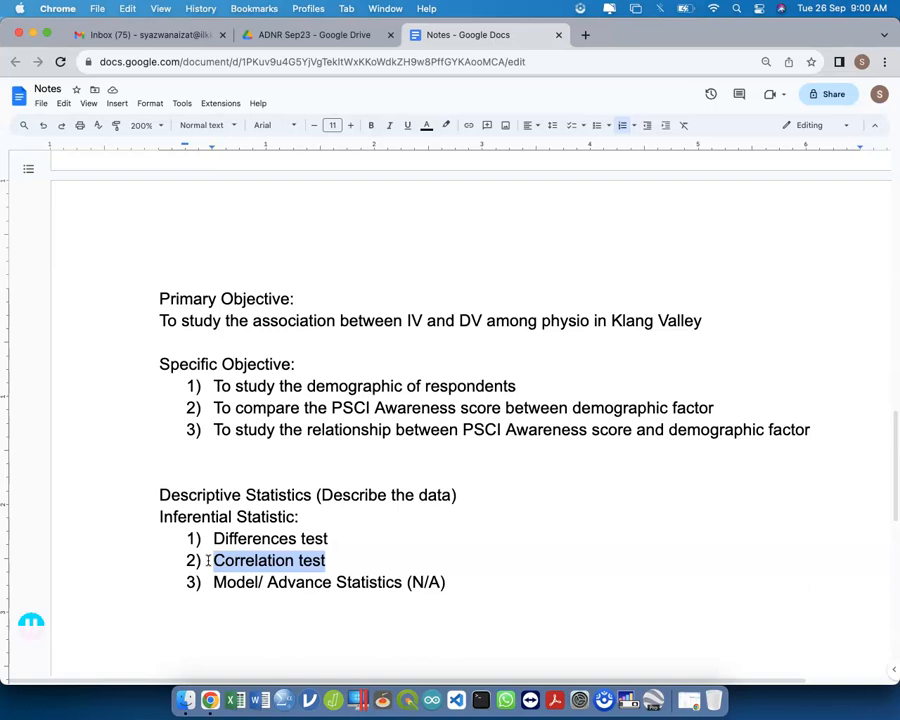
# Insert a blank line between the Descriptive Statistics and Inferential Statistic headings, and a "___" separator line below the specific objectives.
pyautogui.click(486, 494)
pyautogui.press('Return')
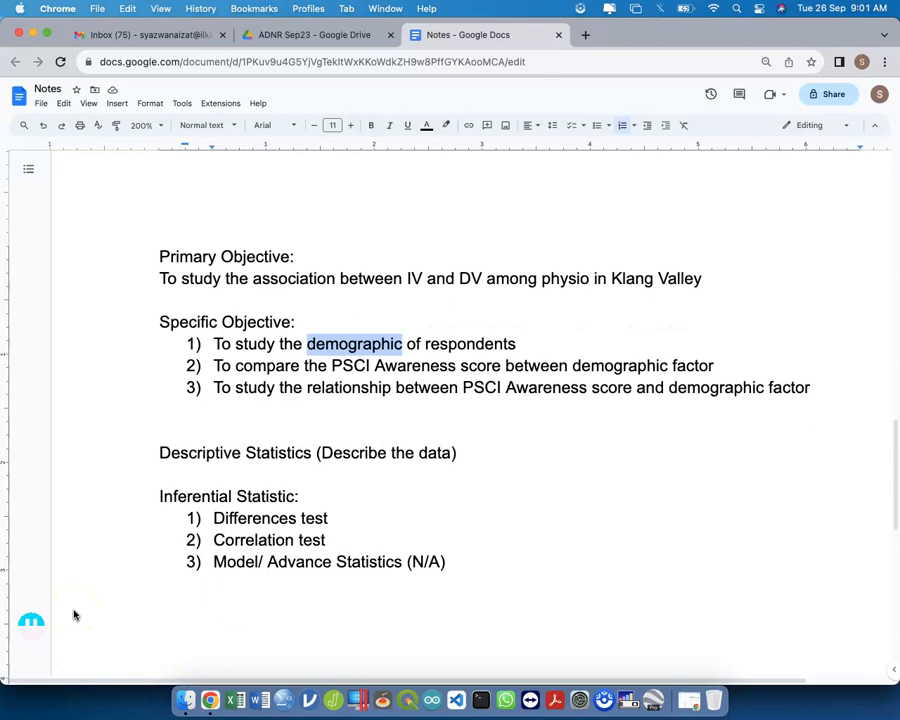
pyautogui.click(178, 421)
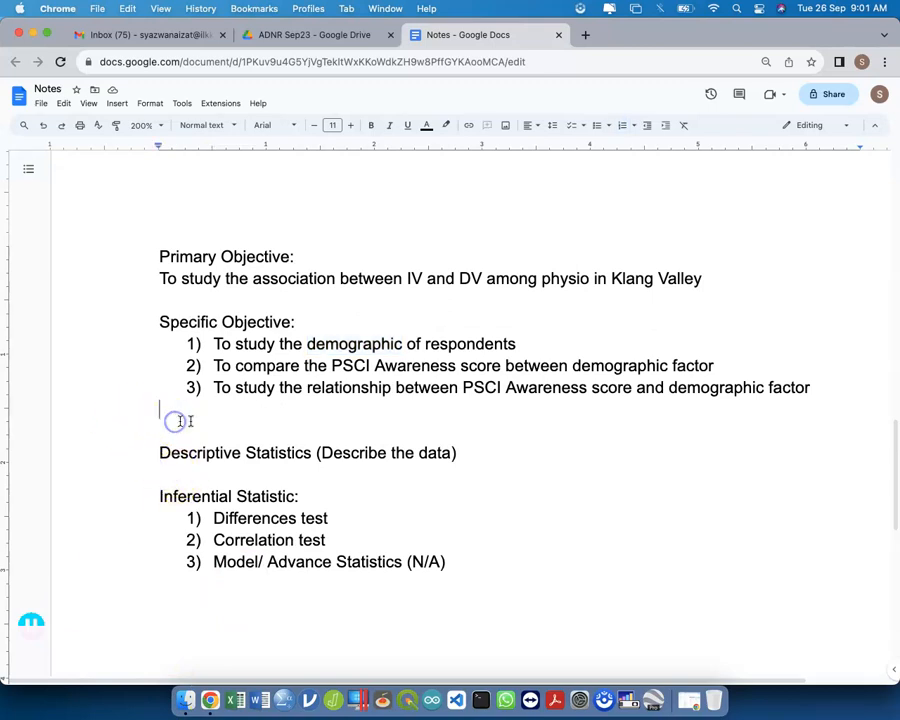
pyautogui.press('Return')
pyautogui.write('___')
pyautogui.press('Return')
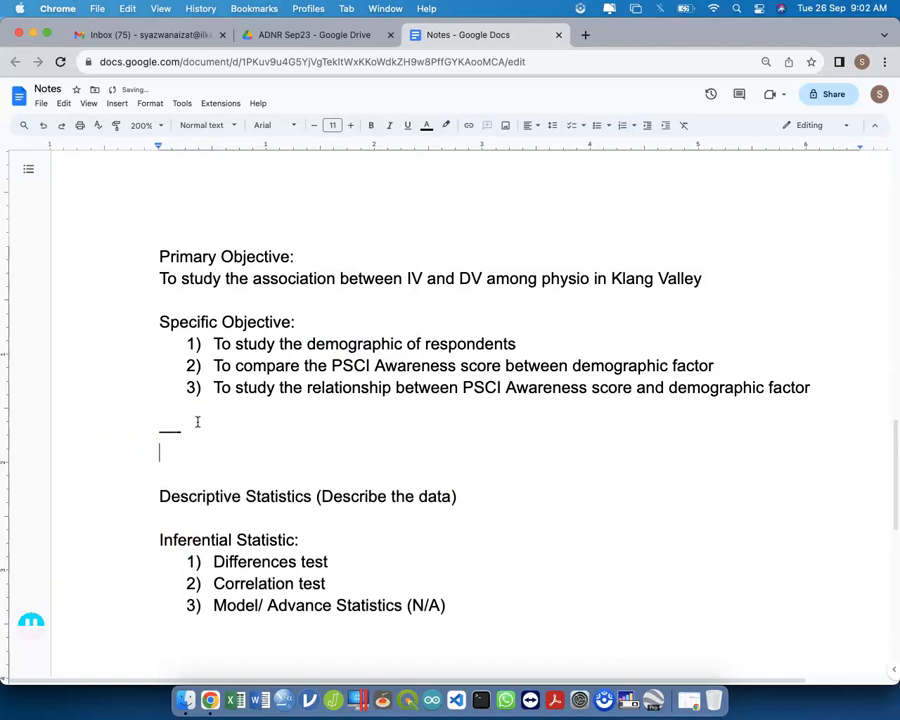